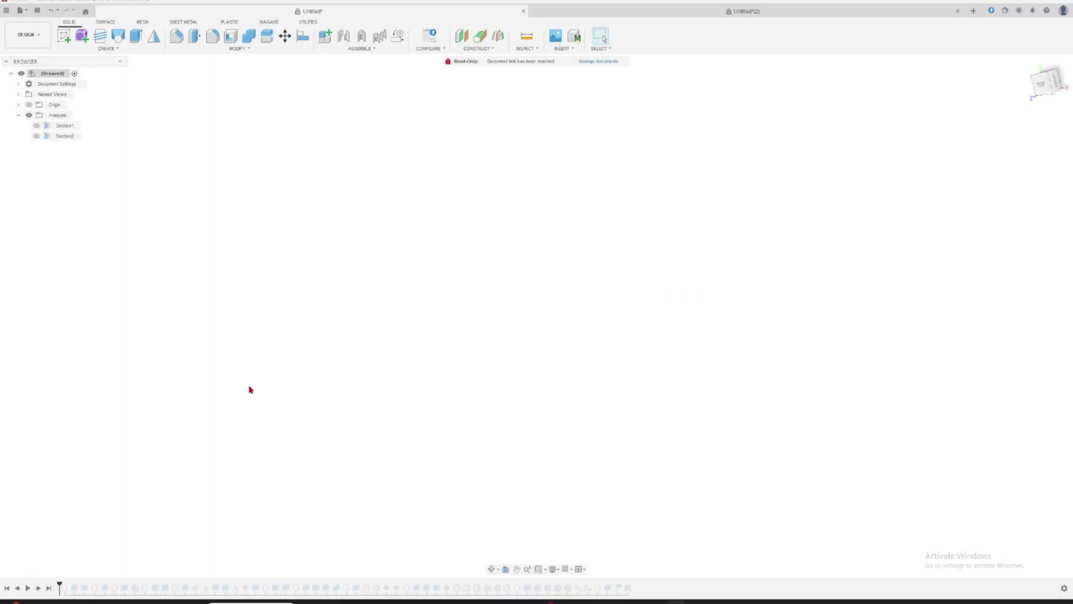
# Step: Review the base rectangle sketch and advance the design history past the box's wall and floor extrusions, examining the underside
pyautogui.doubleClick(65, 588)
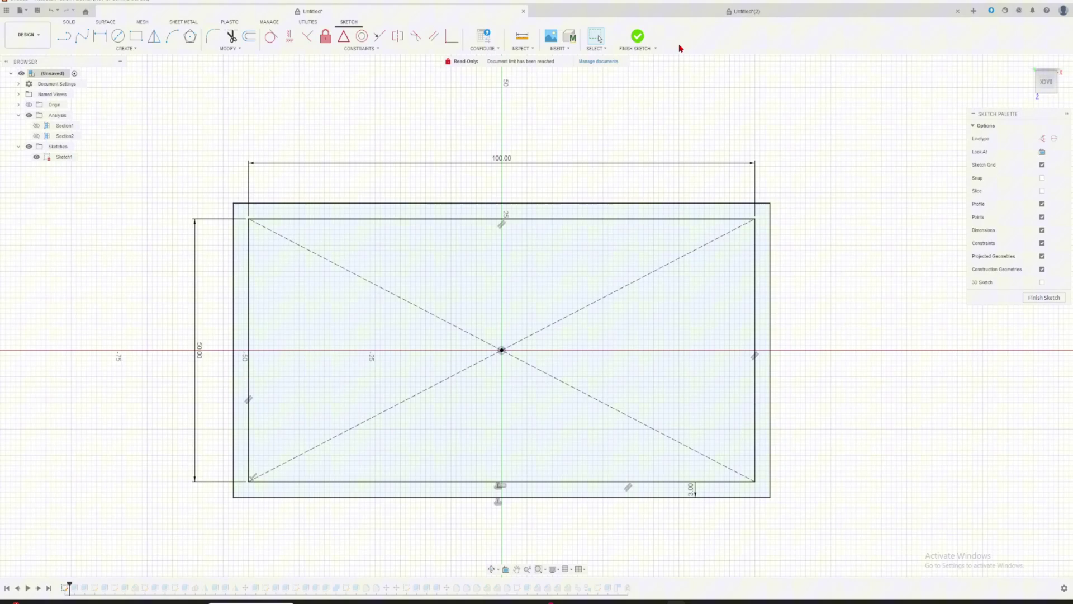
pyautogui.click(638, 37)
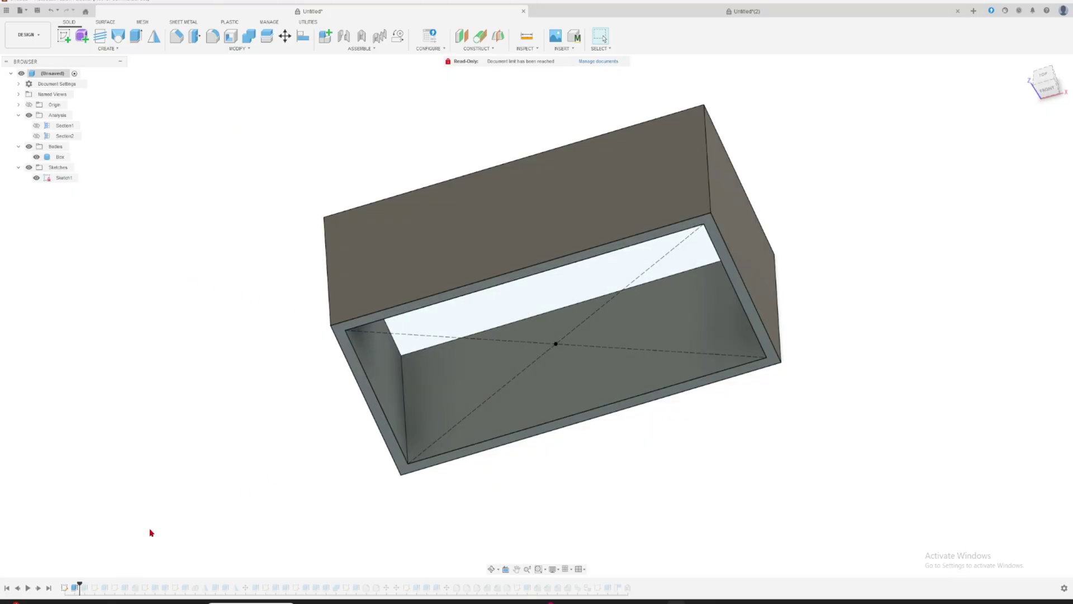
pyautogui.moveTo(80, 586); pyautogui.dragTo(90, 586)
pyautogui.keyDown('shift'); pyautogui.moveTo(304, 297); pyautogui.dragTo(312, 316, button='middle'); pyautogui.keyUp('shift')
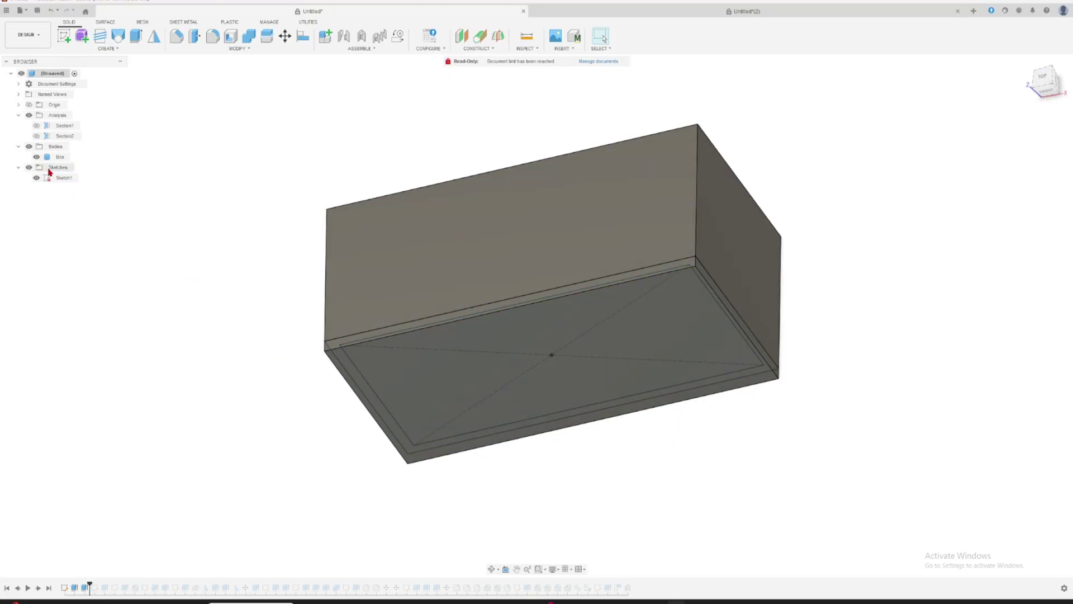
pyautogui.keyDown('shift'); pyautogui.moveTo(199, 290); pyautogui.dragTo(180, 409, button='middle'); pyautogui.keyUp('shift')
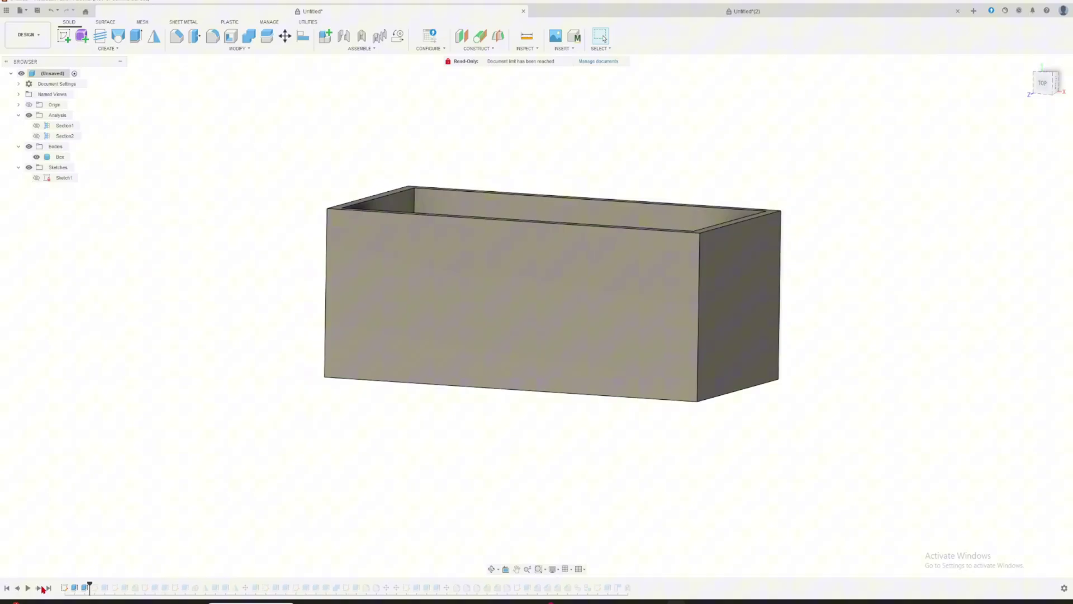
# Step: Review the central divider sketch, close it, and examine the extruded divider inside the box
pyautogui.doubleClick(64, 189)
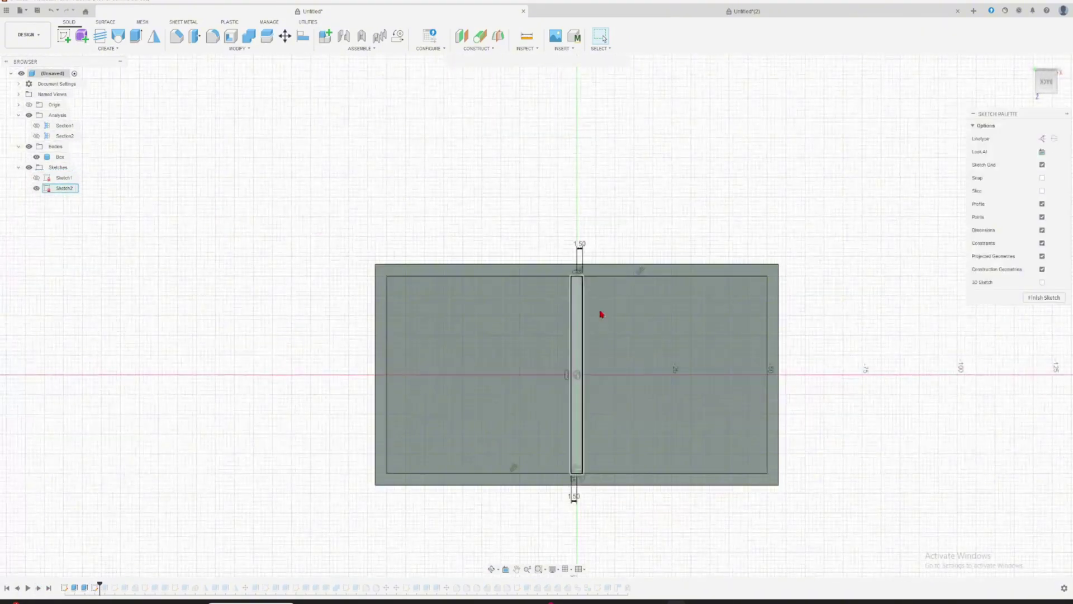
pyautogui.click(638, 38)
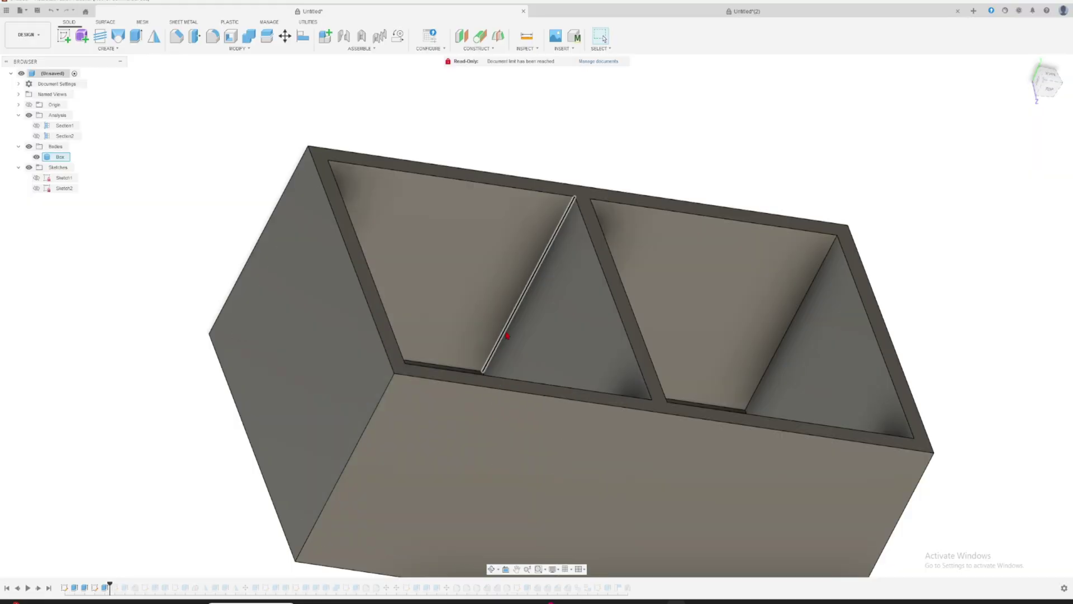
pyautogui.keyDown('shift'); pyautogui.moveTo(508, 335); pyautogui.dragTo(245, 439, button='middle'); pyautogui.keyUp('shift')
# Step: Advance the design history to the ledge sketch, open it, examine its left rectangular profile, and finish the sketch
pyautogui.click(38, 588)
pyautogui.doubleClick(67, 200)
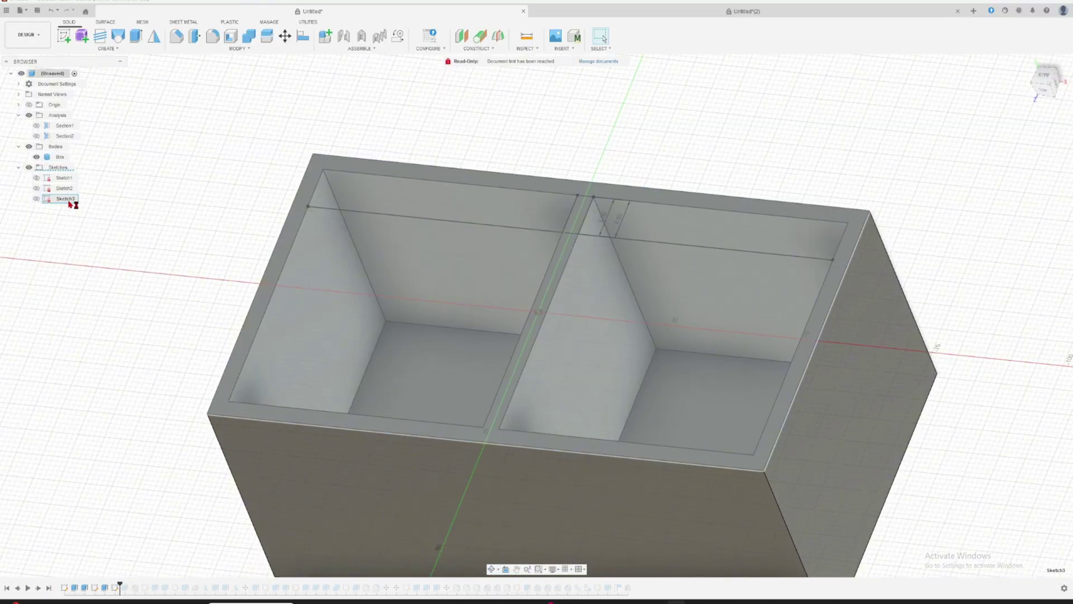
pyautogui.scroll(3, 562, 228)
pyautogui.moveTo(689, 281); pyautogui.dragTo(583, 286)
pyautogui.scroll(-2, 862, 308)
pyautogui.moveTo(862, 308); pyautogui.dragTo(721, 289, button='middle')
pyautogui.click(785, 273)
pyautogui.click(431, 256)
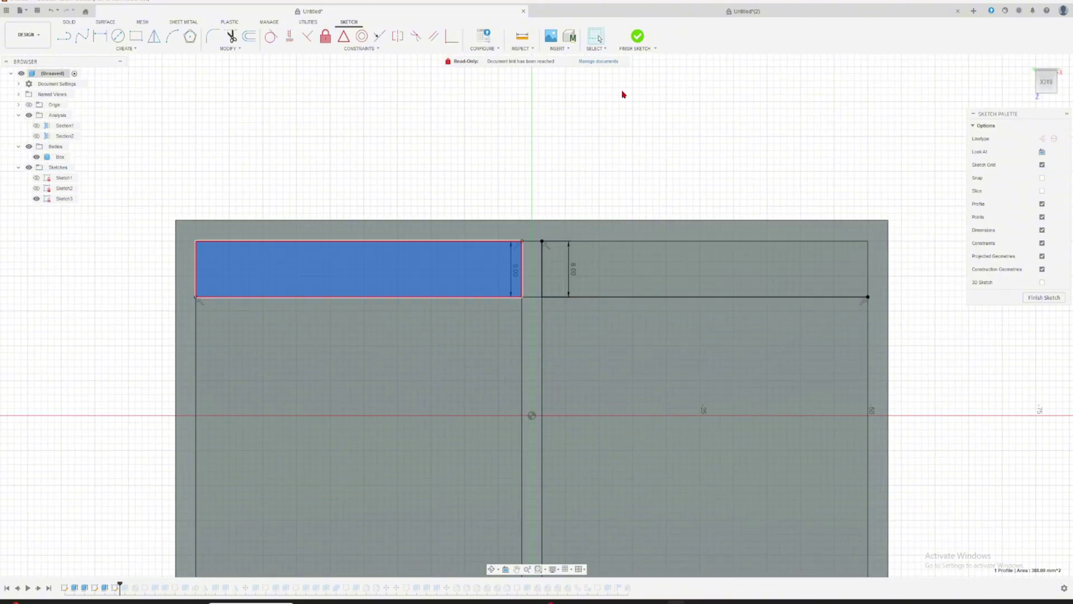
pyautogui.press('Escape')
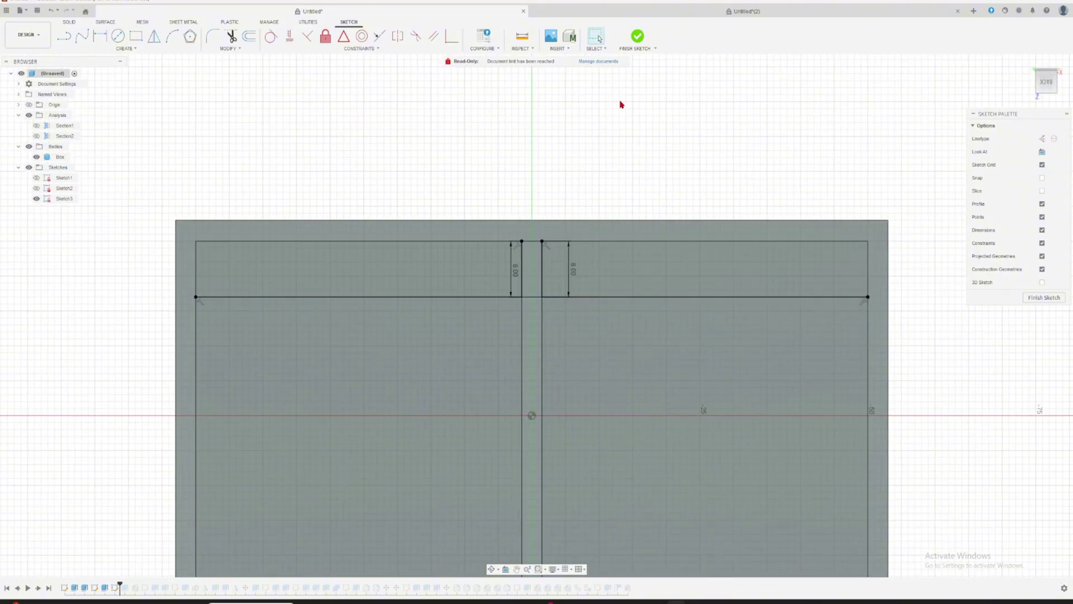
pyautogui.click(640, 37)
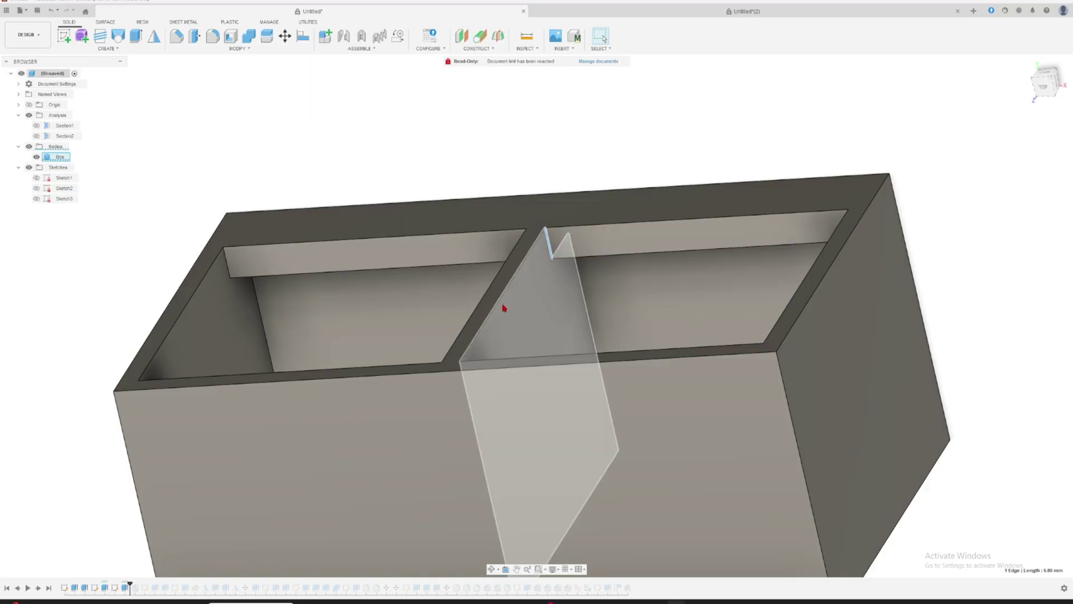
# Step: Set the equal-distance chamfer on the four ledge edges inside the two compartments to 4 mm
pyautogui.moveTo(503, 308); pyautogui.dragTo(468, 320, button='middle')
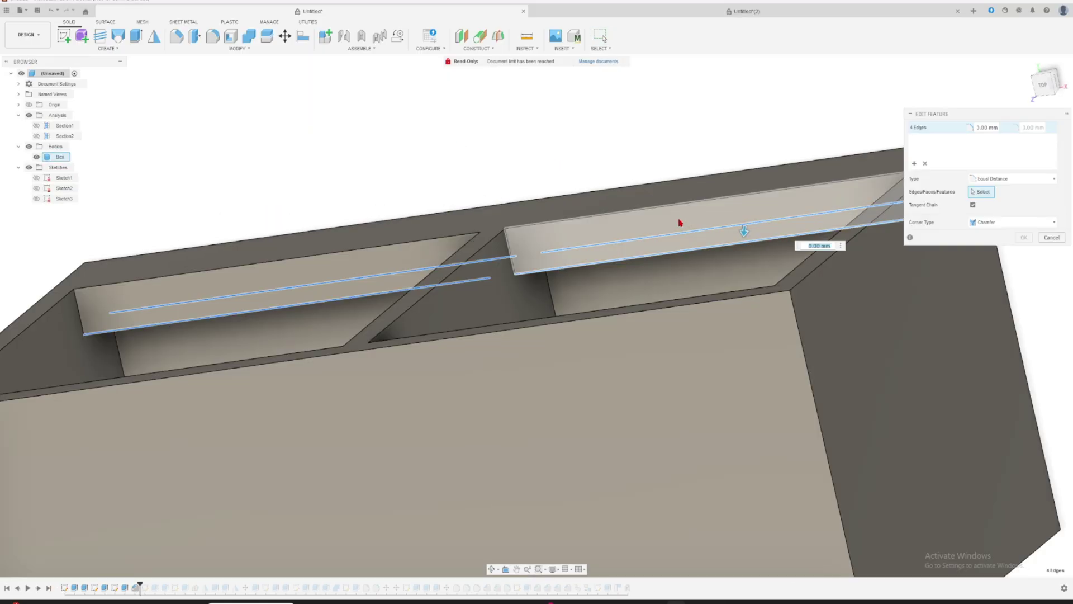
pyautogui.moveTo(742, 237); pyautogui.dragTo(737, 256)
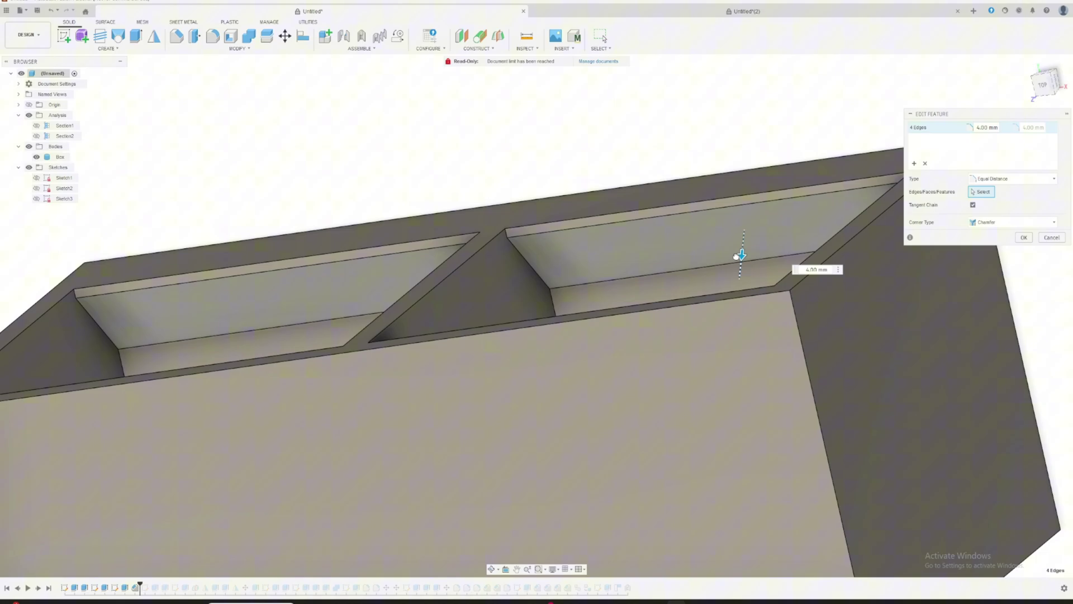
pyautogui.press('Return')
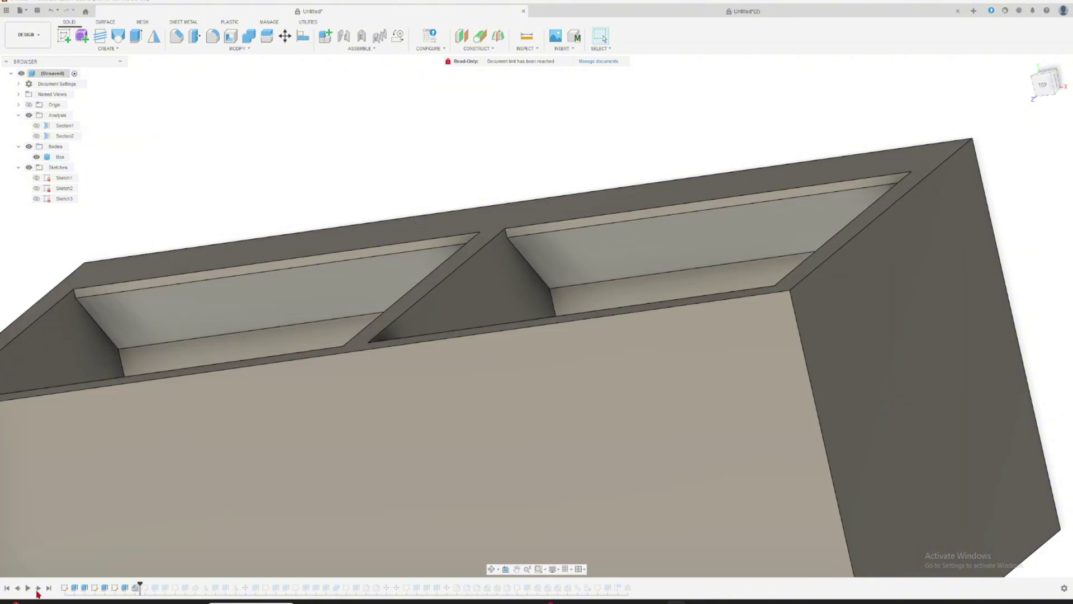
# Step: Advance the design history to the label sketch, review its 15mm and 30mm texts, and close it
pyautogui.click(38, 587)
pyautogui.doubleClick(243, 485)
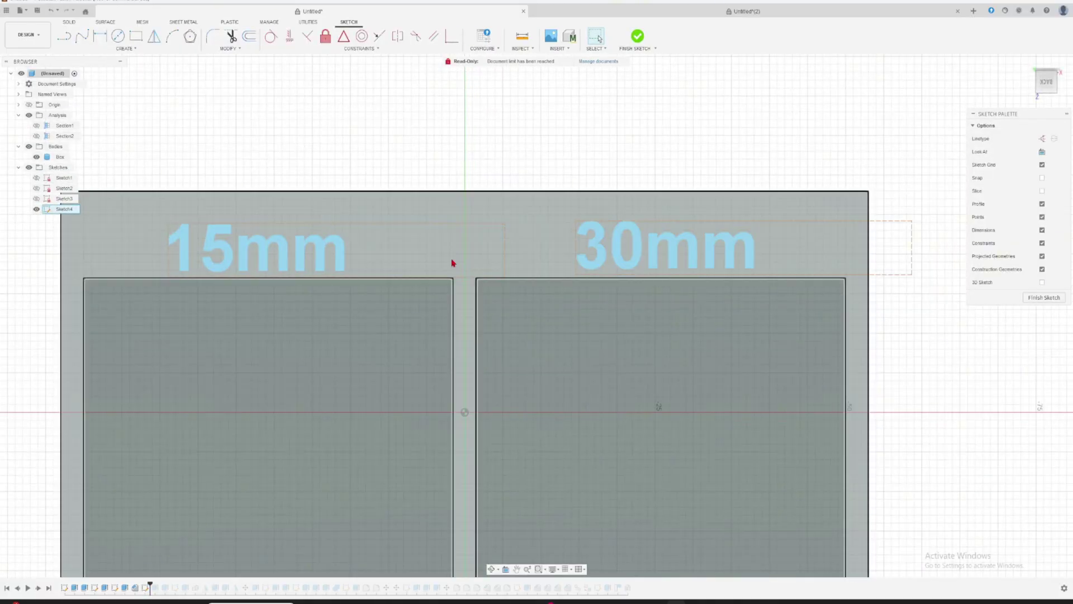
pyautogui.click(637, 37)
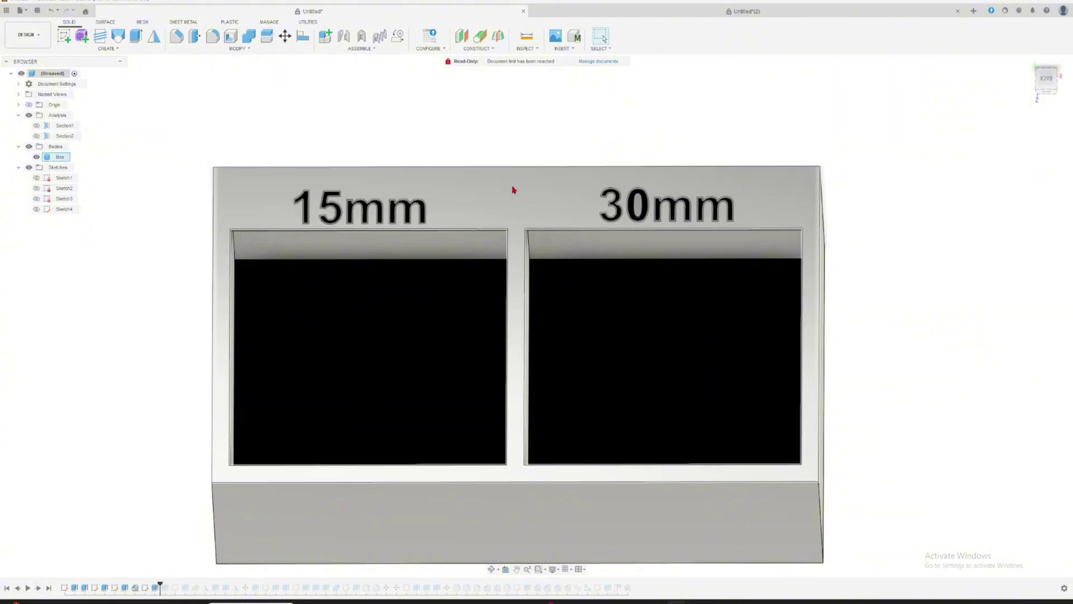
# Step: Examine the cut 15mm and 30mm labels on the ledges up close
pyautogui.keyDown('shift'); pyautogui.moveTo(512, 187); pyautogui.dragTo(496, 194, button='middle'); pyautogui.keyUp('shift')
pyautogui.scroll(6, 616, 172)
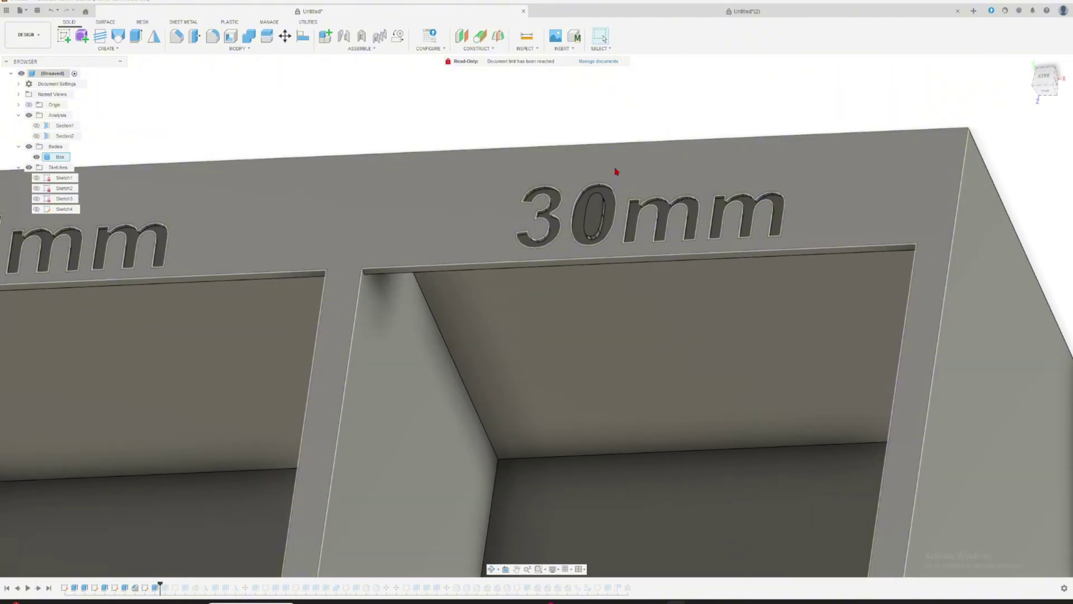
pyautogui.scroll(5, 580, 218)
pyautogui.scroll(-6, 582, 218)
pyautogui.keyDown('shift'); pyautogui.moveTo(594, 240); pyautogui.dragTo(590, 226, button='middle'); pyautogui.keyUp('shift')
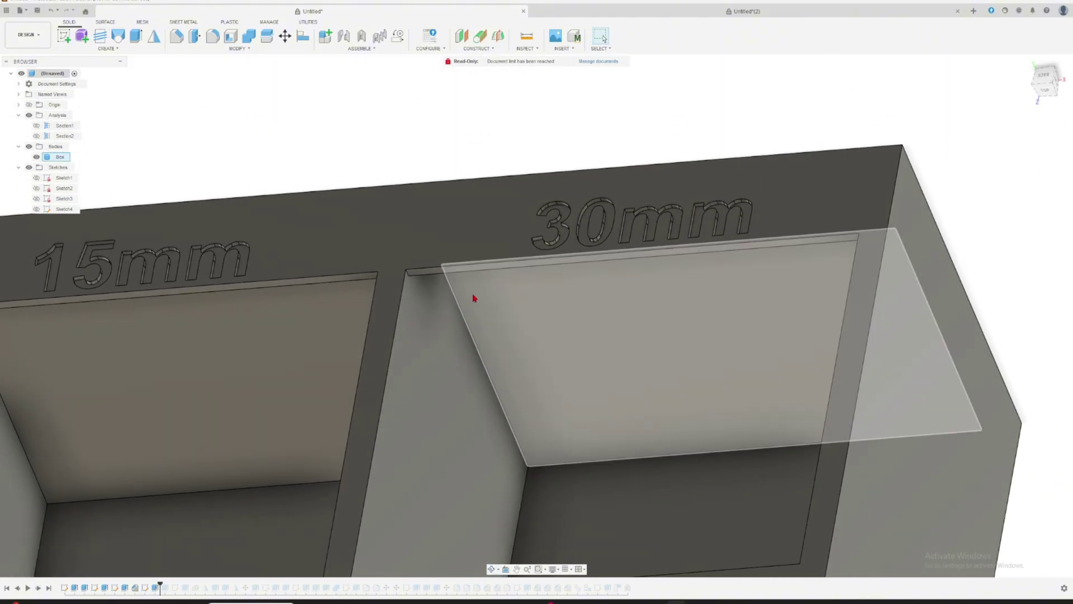
pyautogui.scroll(-3, 471, 284)
# Step: Advance the design history past the recess cut, show the base sketch, and examine the recess along the box's inner rim
pyautogui.click(38, 587)
pyautogui.click(37, 178)
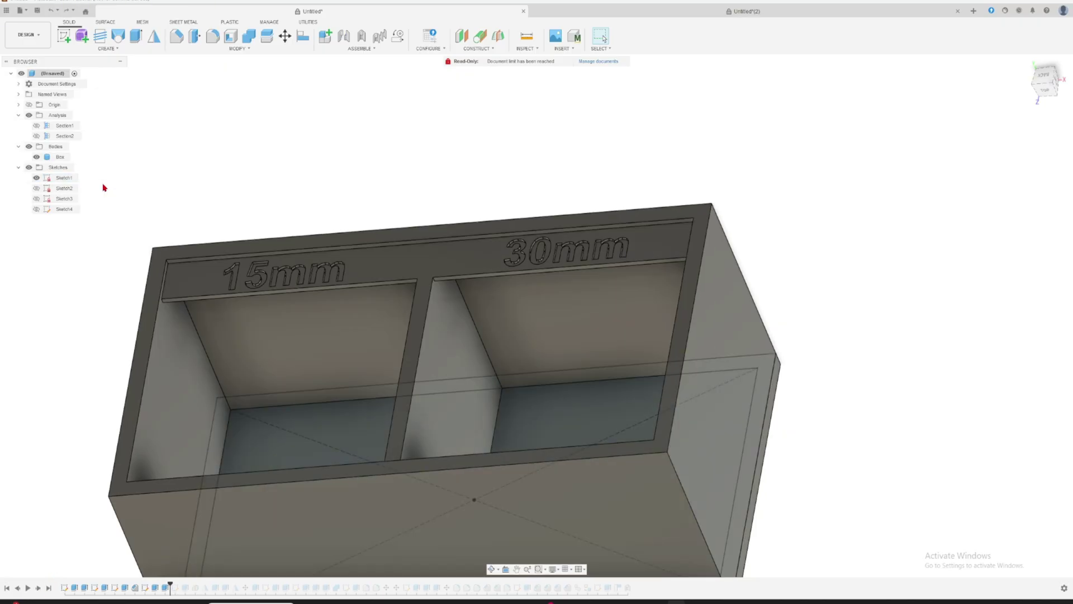
pyautogui.keyDown('shift'); pyautogui.moveTo(103, 187); pyautogui.dragTo(199, 126, button='middle'); pyautogui.keyUp('shift')
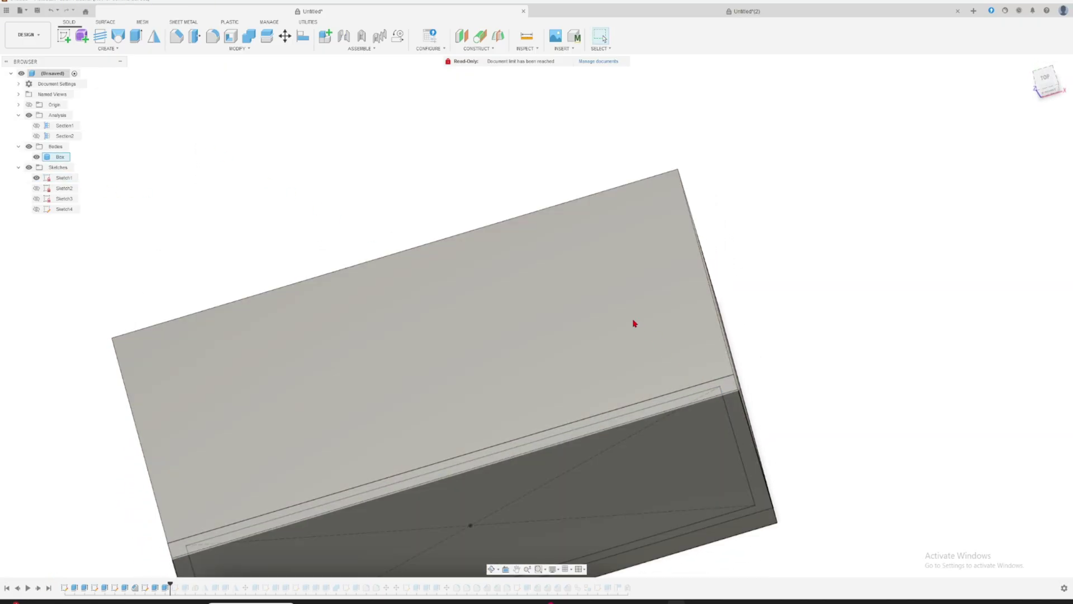
pyautogui.keyDown('shift'); pyautogui.moveTo(634, 323); pyautogui.dragTo(633, 481, button='middle'); pyautogui.keyUp('shift')
pyautogui.scroll(5, 400, 260)
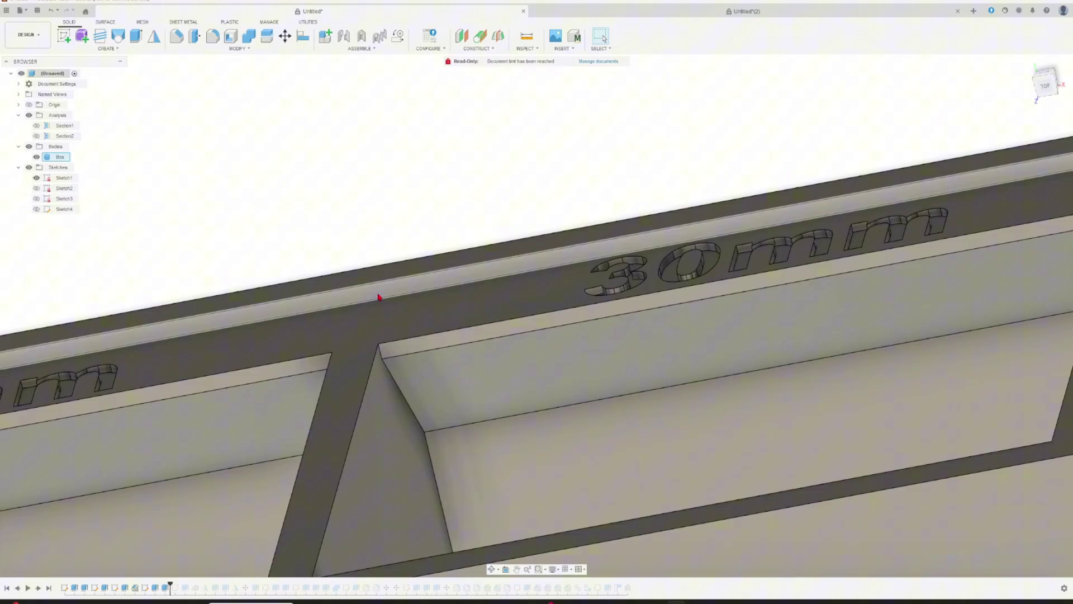
pyautogui.click(378, 297)
pyautogui.scroll(-5, 378, 297)
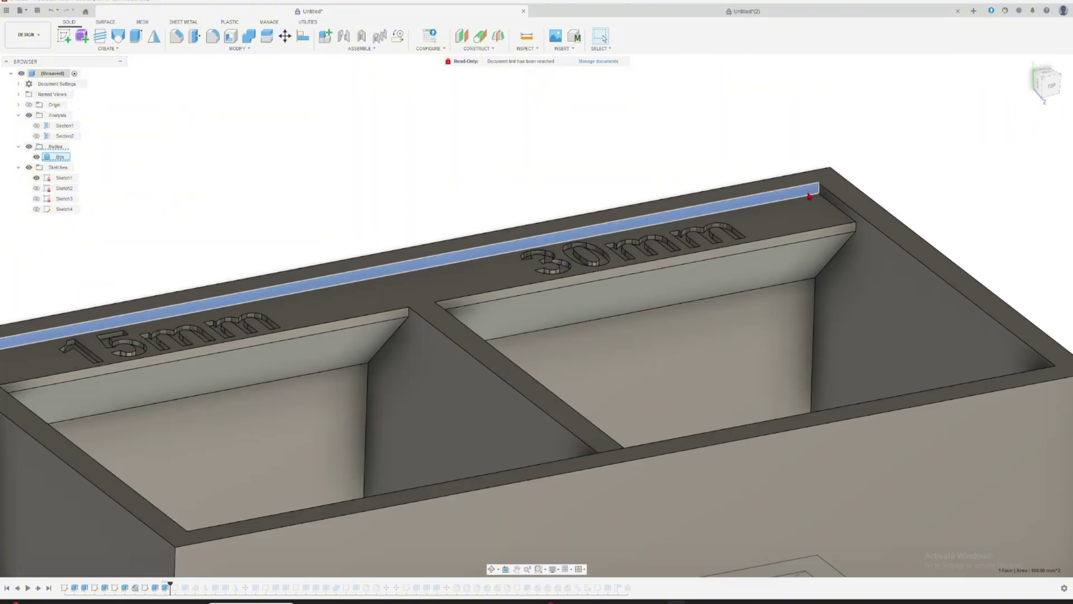
pyautogui.click(339, 149)
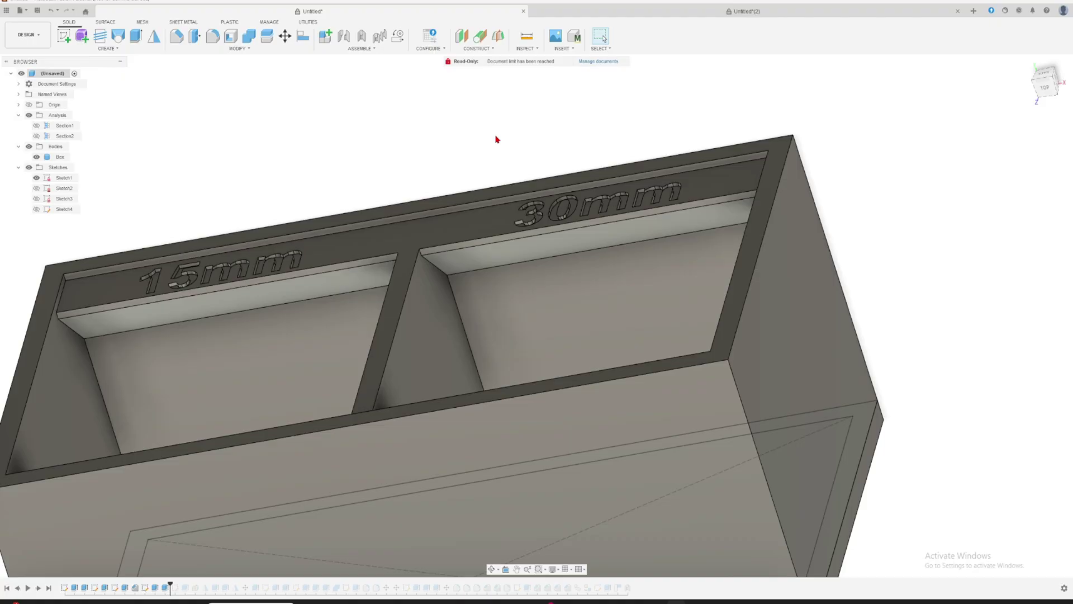
# Step: Reposition the width and hole diameter dimensions in the square hinge profile sketch and finish the sketch
pyautogui.moveTo(495, 139)
pyautogui.keyDown('shift'); pyautogui.mouseDown(button='middle')
pyautogui.moveTo(440, 137)
pyautogui.moveTo(502, 143)
pyautogui.mouseUp(button='middle'); pyautogui.keyUp('shift')
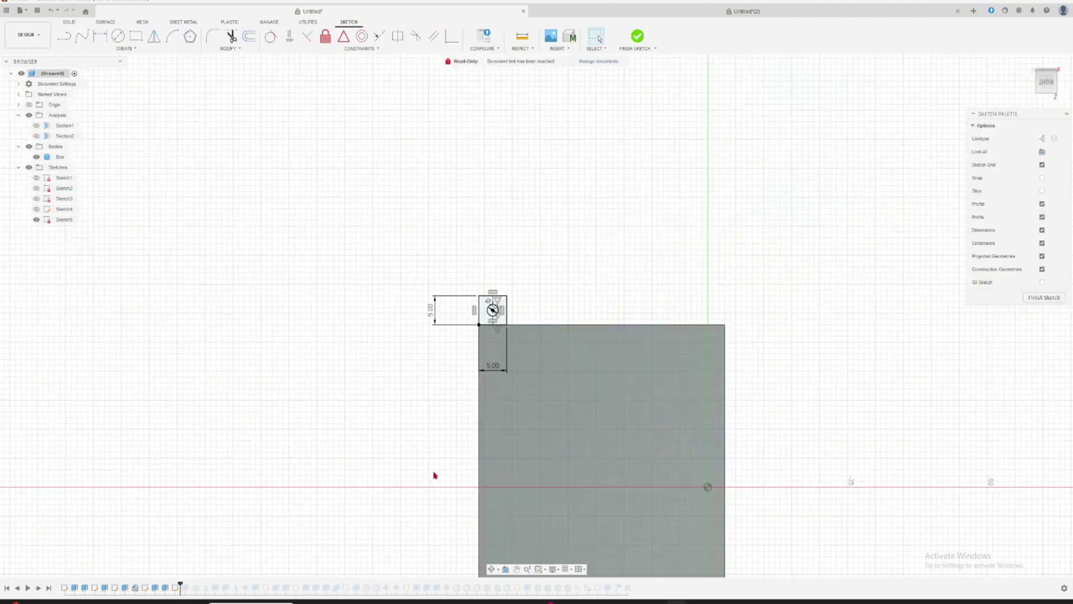
pyautogui.scroll(6, 510, 350)
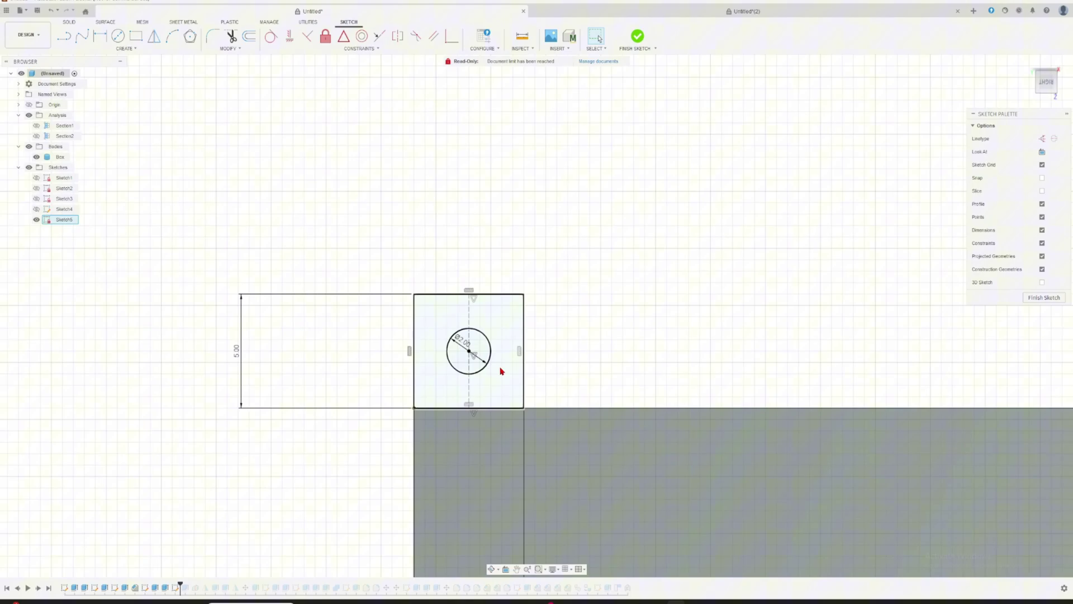
pyautogui.click(475, 492)
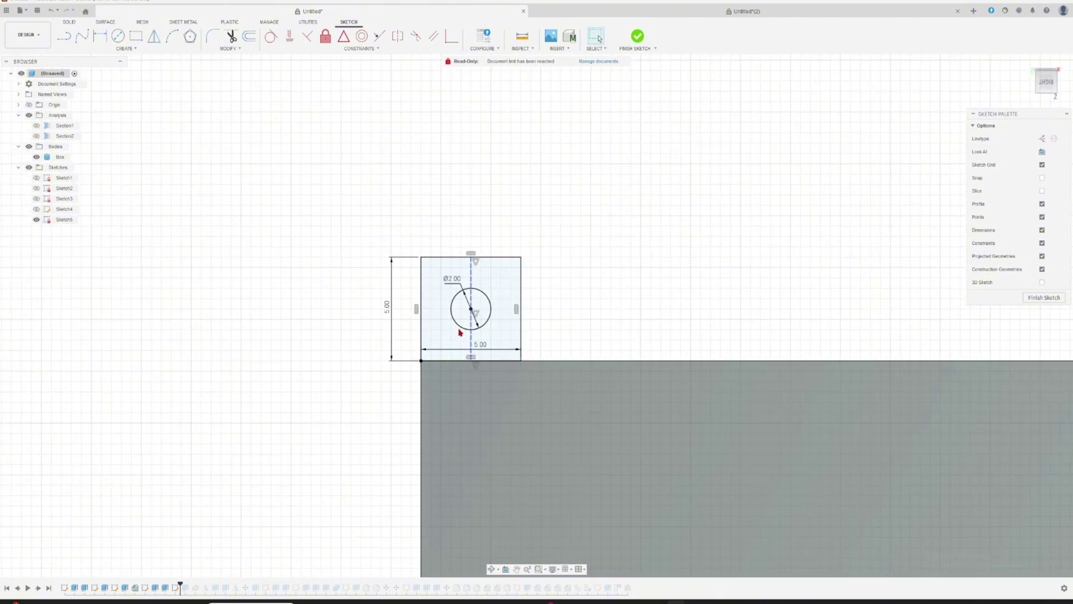
pyautogui.scroll(1, 604, 78)
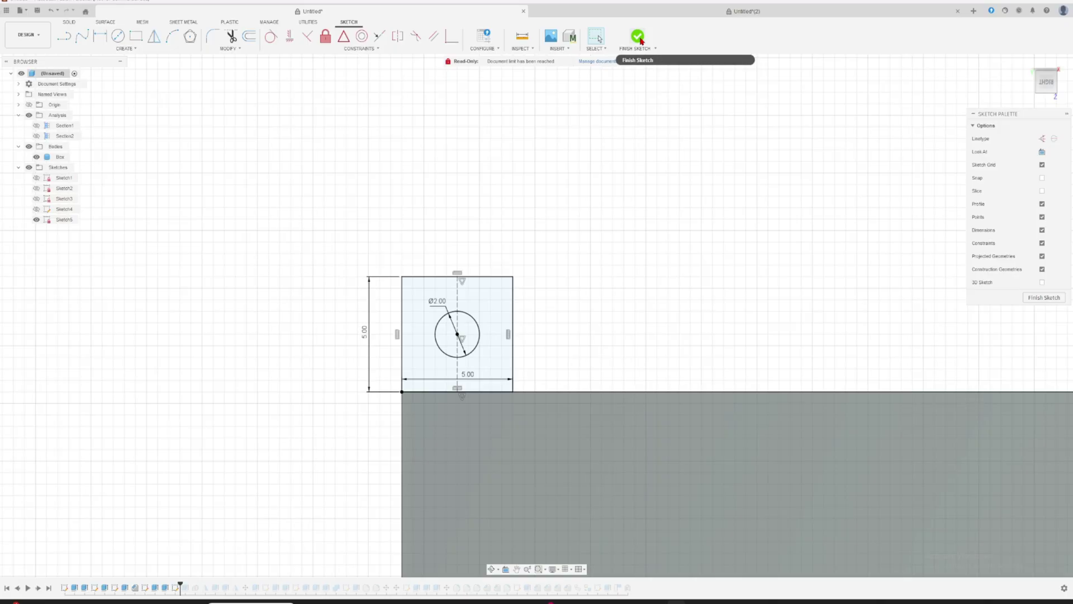
pyautogui.click(637, 38)
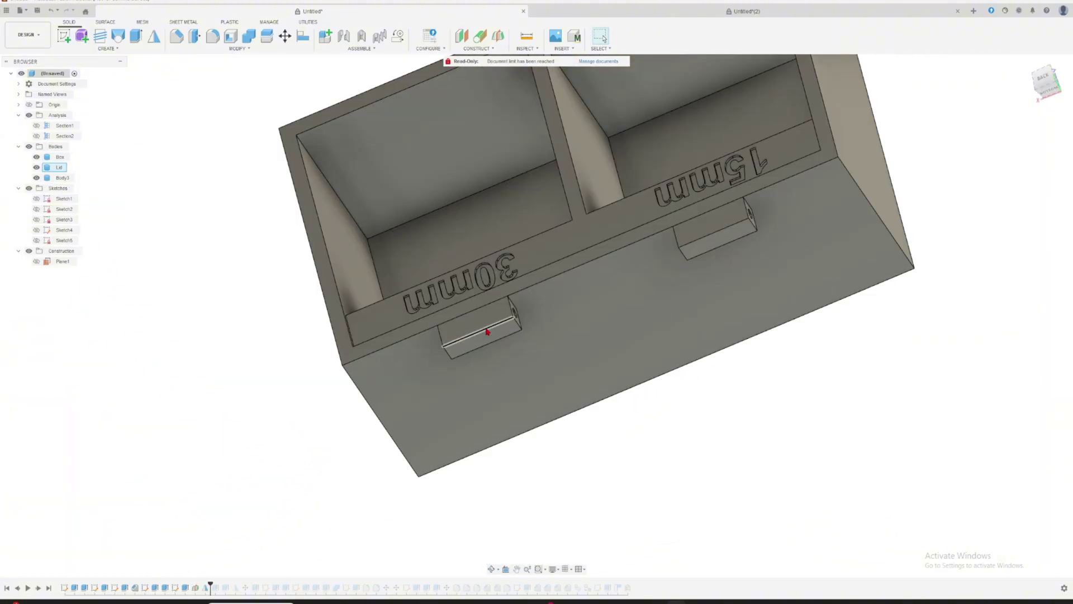
# Step: Advance the design history through the remaining hinge segments and examine each one along the box's back edge
pyautogui.click(712, 240)
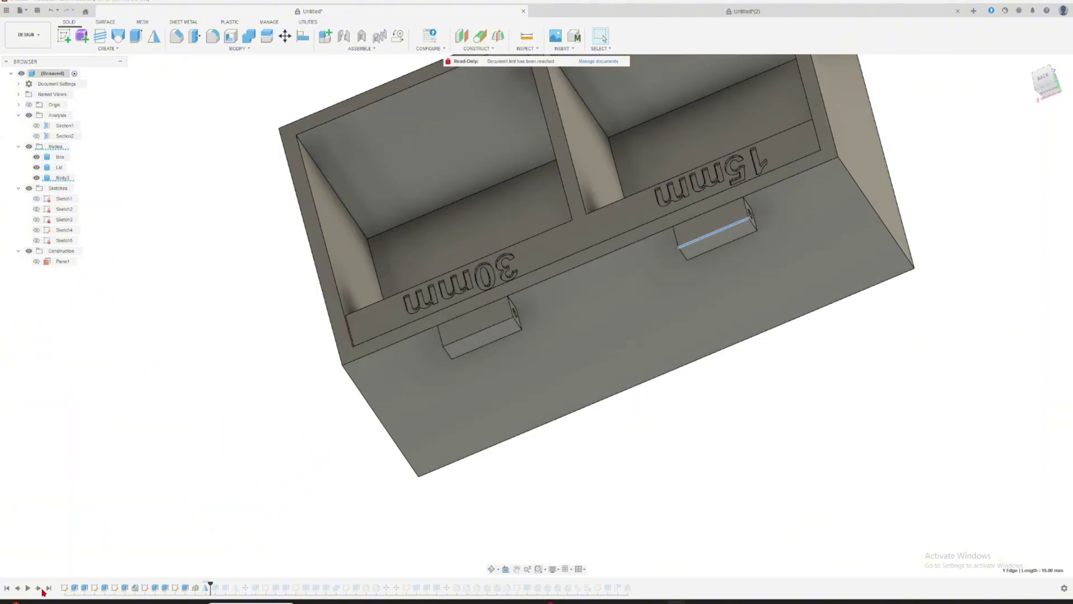
pyautogui.click(38, 589)
pyautogui.scroll(5, 378, 395)
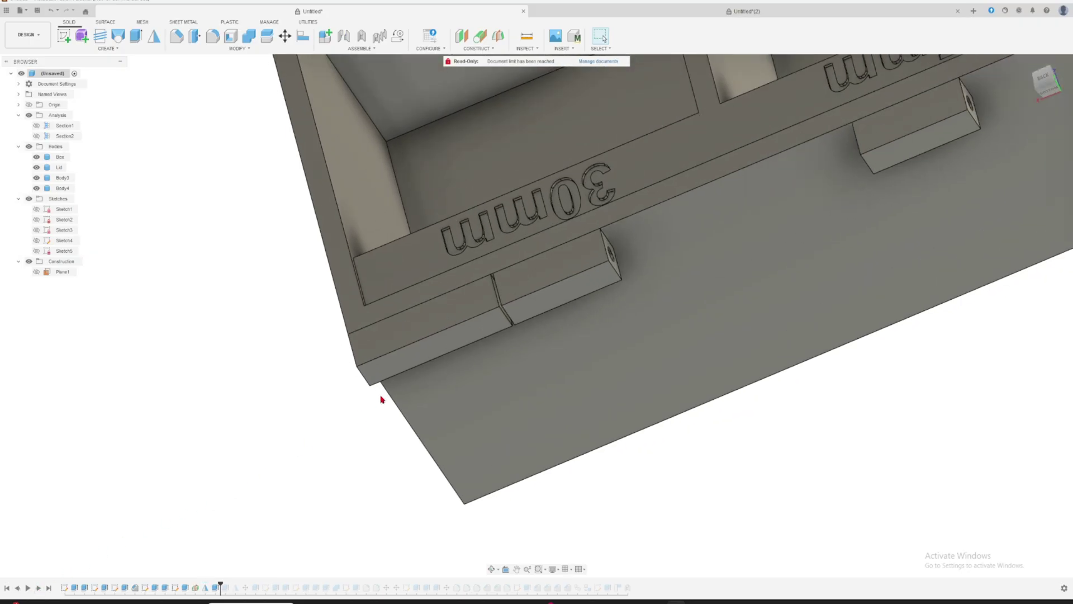
pyautogui.click(440, 328)
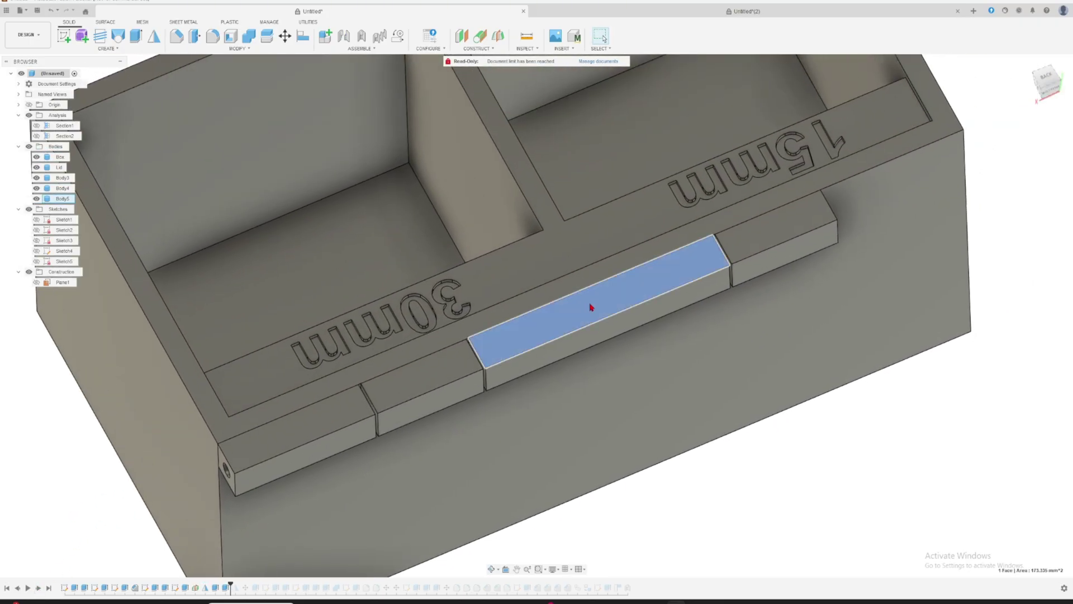
pyautogui.click(46, 587)
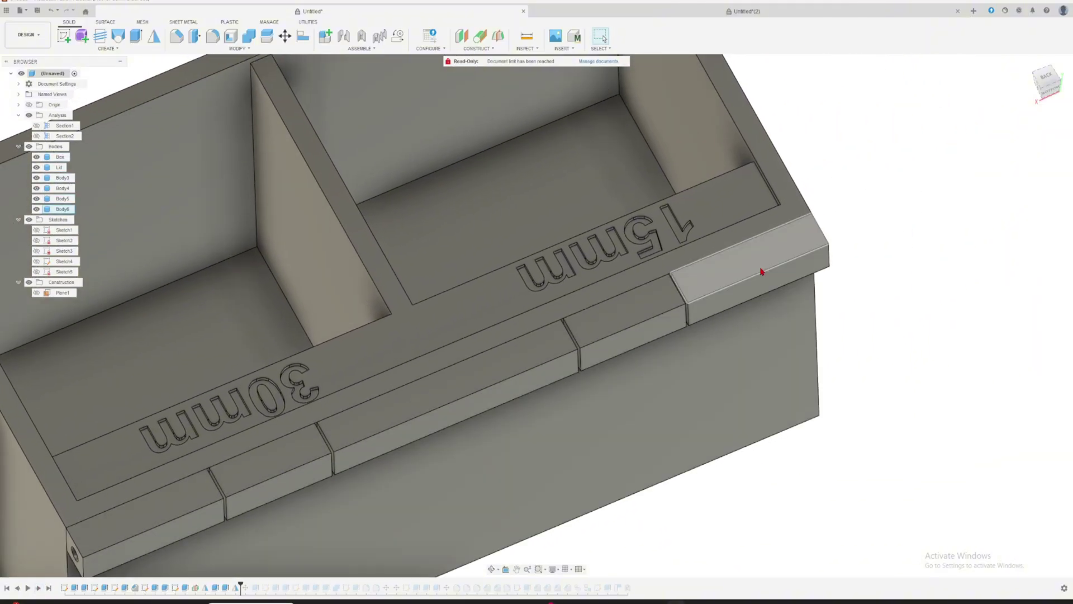
pyautogui.click(762, 271)
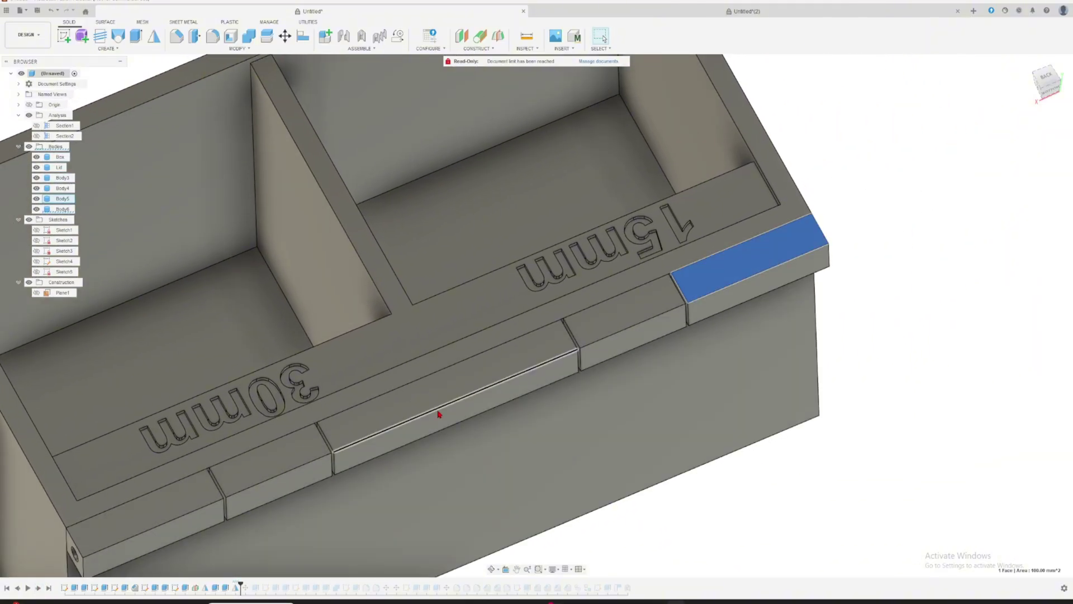
# Step: Advance the design history past the Move feature and examine the hinge segments' offset from the box's back edge
pyautogui.click(38, 588)
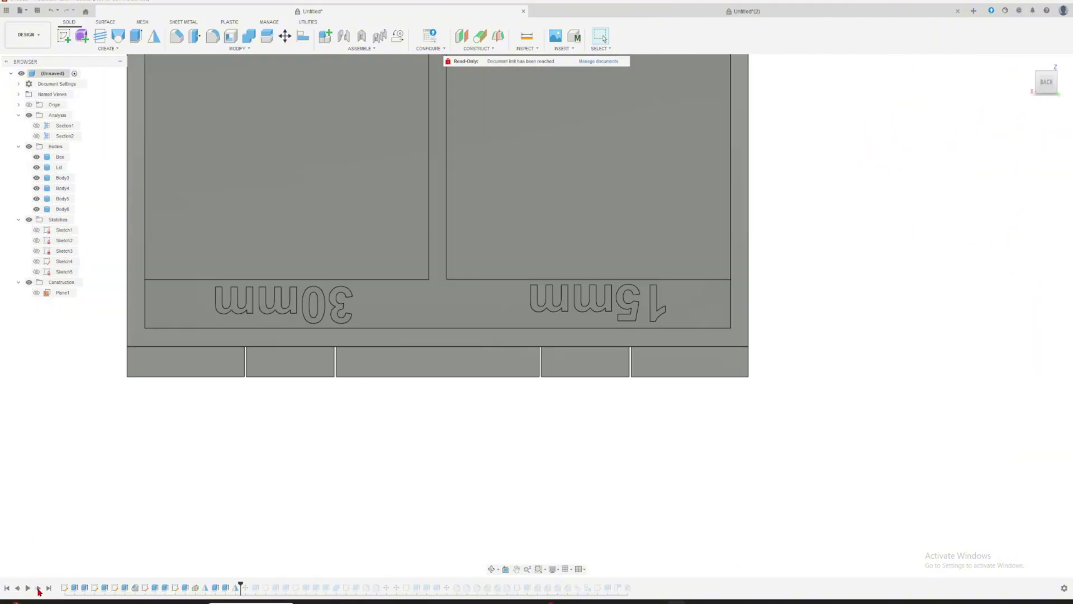
pyautogui.click(38, 588)
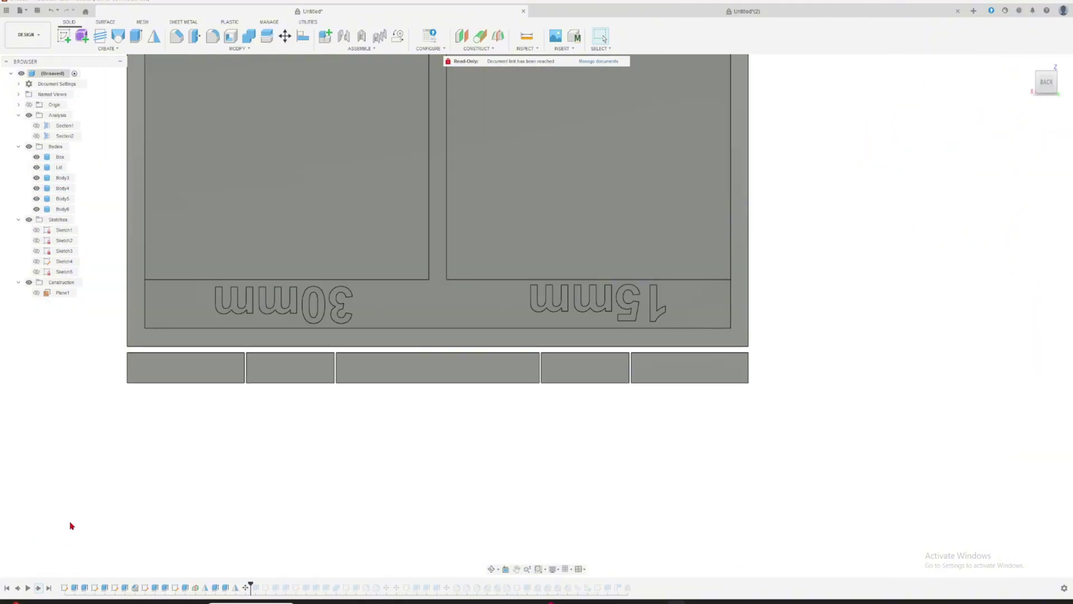
pyautogui.moveTo(173, 384); pyautogui.dragTo(867, 367)
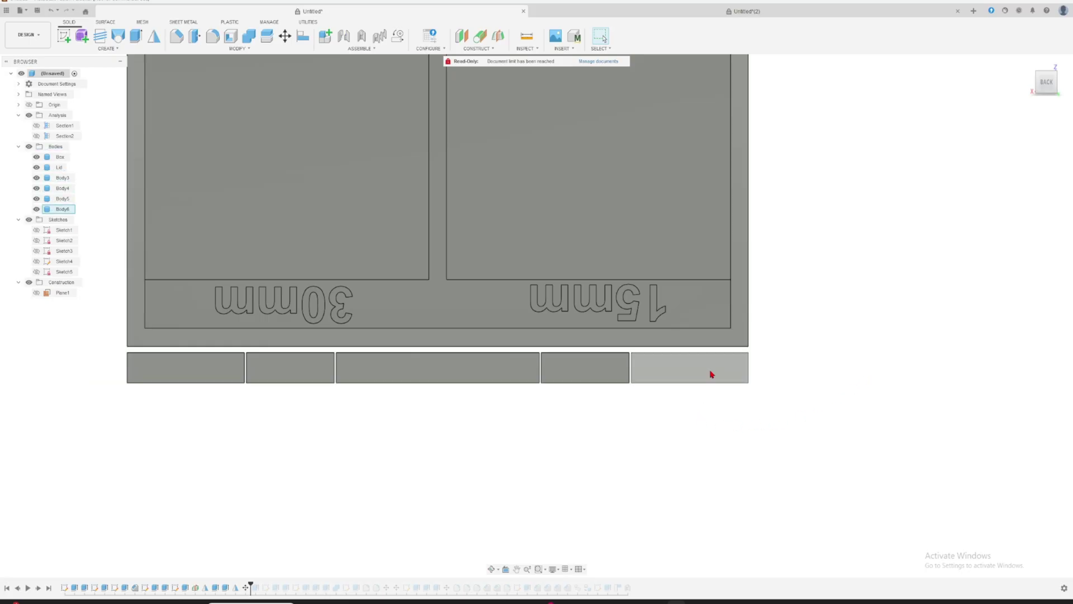
# Step: Examine the hinge segments along the box's back edge, selecting the outer and middle segments and the box's rim in turn
pyautogui.moveTo(757, 382); pyautogui.dragTo(831, 371, button='middle')
pyautogui.moveTo(799, 402); pyautogui.dragTo(837, 381, button='middle')
pyautogui.scroll(1, 843, 393)
pyautogui.click(859, 344)
pyautogui.press('Escape')
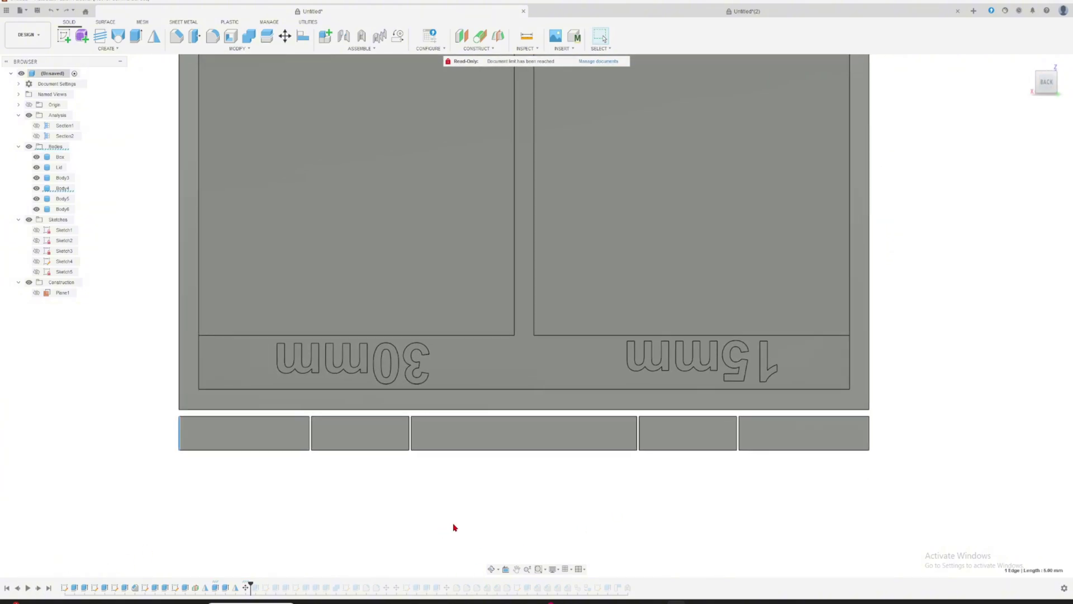
pyautogui.scroll(2, 264, 545)
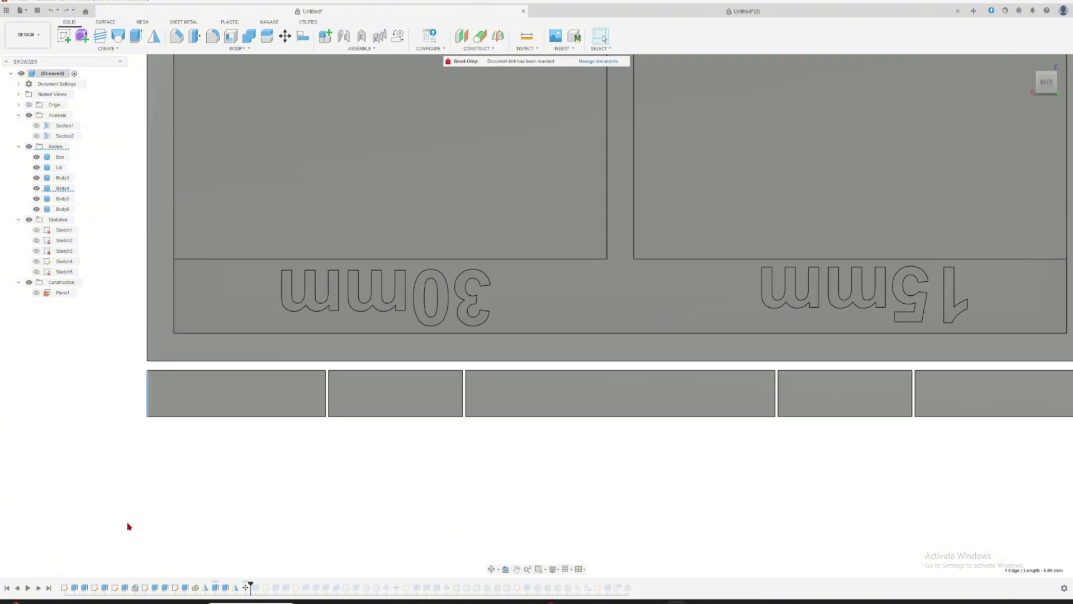
pyautogui.click(261, 390)
pyautogui.keyDown('ctrl'); pyautogui.click(591, 394); pyautogui.keyUp('ctrl')
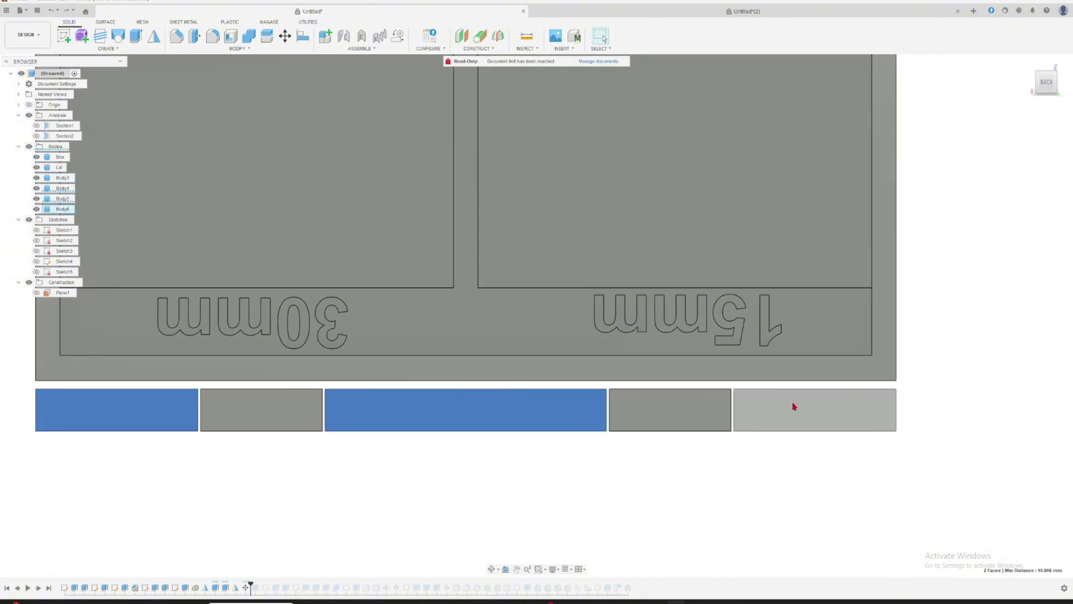
pyautogui.keyDown('ctrl'); pyautogui.click(805, 416); pyautogui.keyUp('ctrl')
pyautogui.click(803, 376)
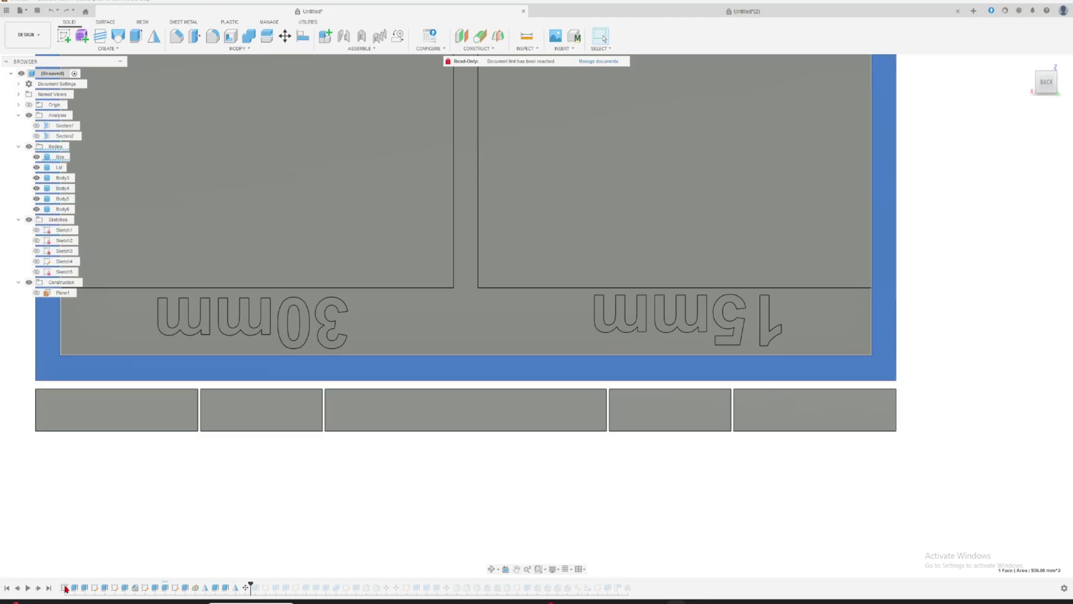
# Step: Advance the design history past joining the outer and middle hinge segments to the box, and select the two remaining segments' faces
pyautogui.click(38, 588)
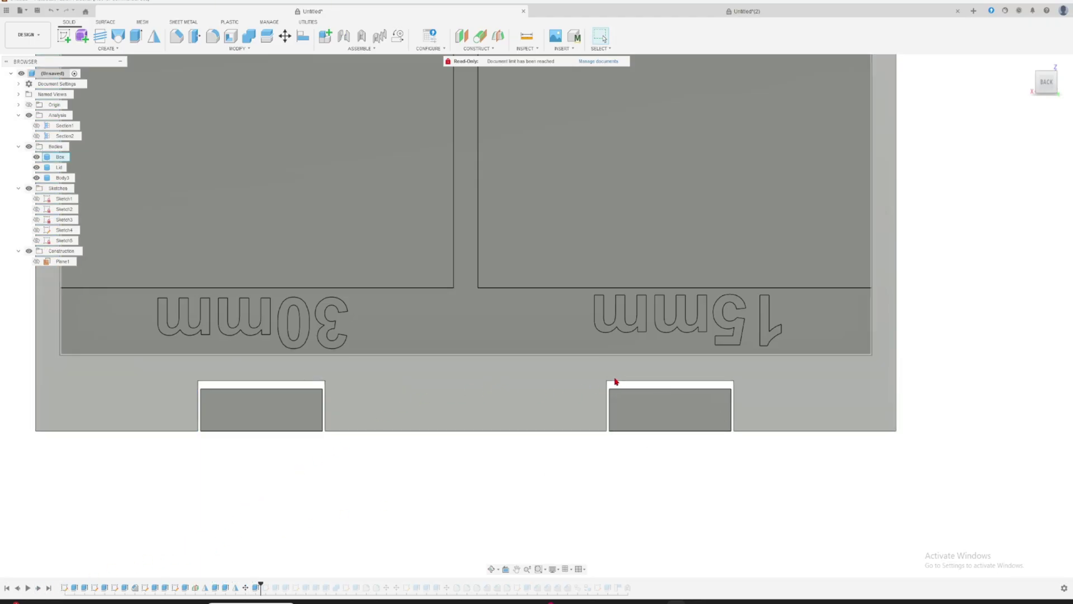
pyautogui.keyDown('shift'); pyautogui.moveTo(615, 379); pyautogui.dragTo(599, 339, button='middle'); pyautogui.keyUp('shift')
pyautogui.click(273, 412)
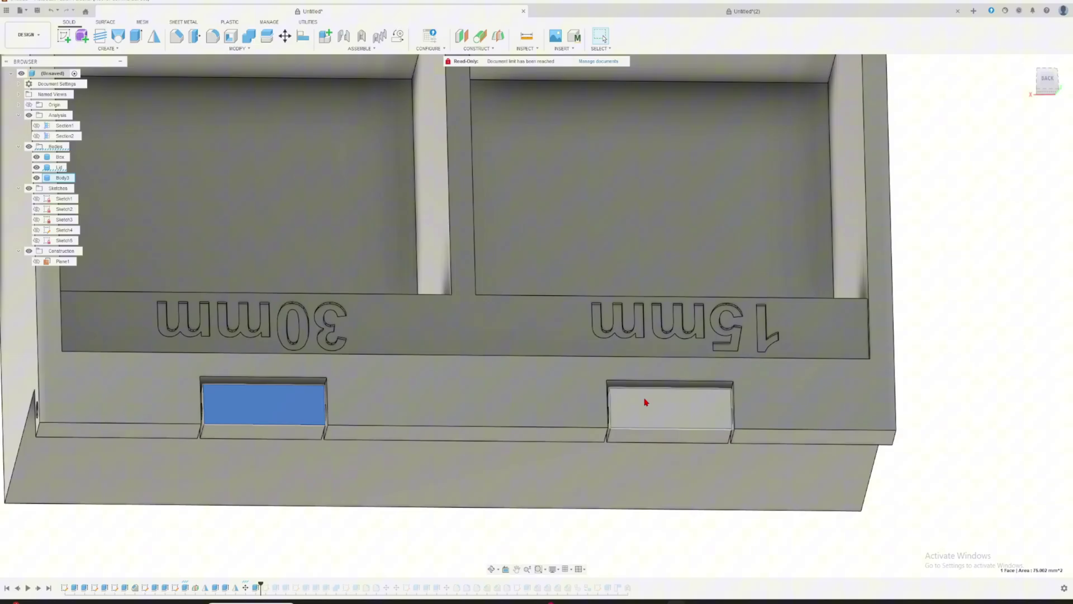
pyautogui.keyDown('shift'); pyautogui.click(646, 402); pyautogui.keyUp('shift')
# Step: Advance the design history to the sketch on the box's top and examine its profile around the two hinge notches
pyautogui.click(38, 588)
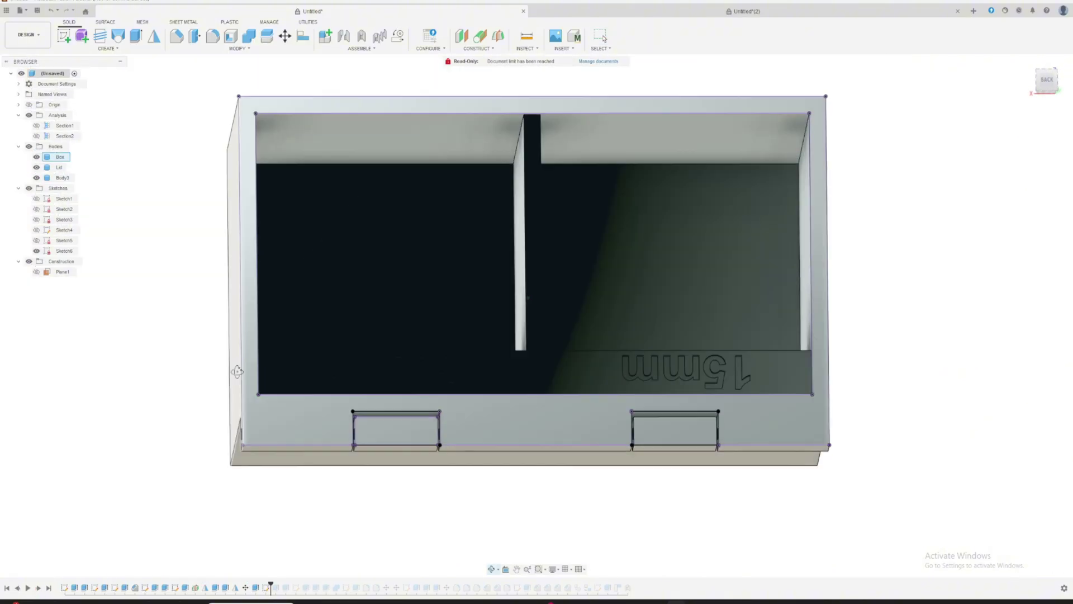
pyautogui.click(432, 449)
pyautogui.keyDown('shift'); pyautogui.moveTo(478, 484); pyautogui.dragTo(444, 484, button='middle'); pyautogui.keyUp('shift')
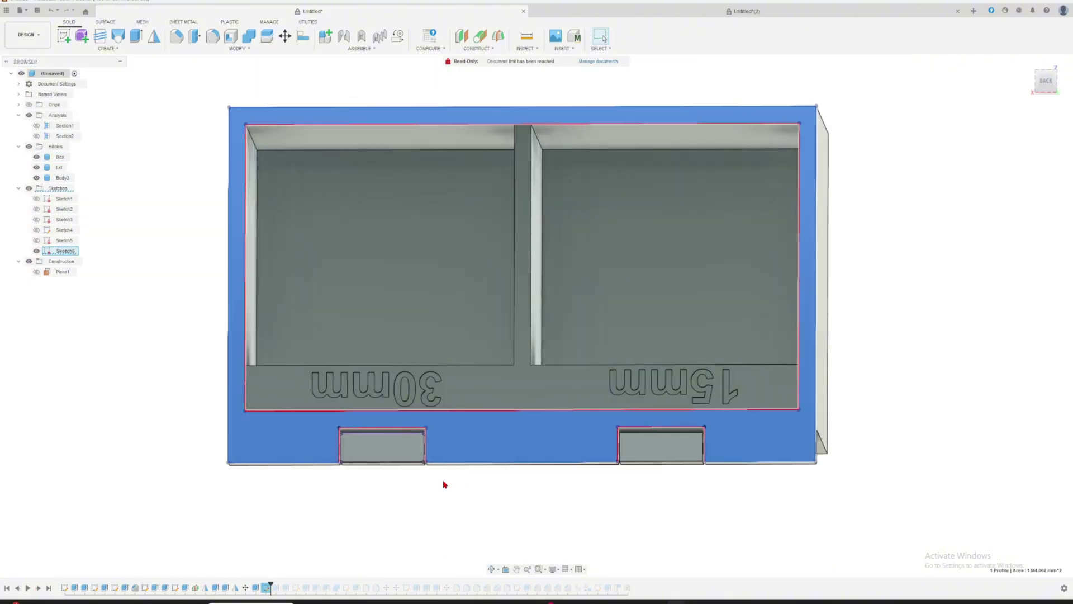
pyautogui.keyDown('shift'); pyautogui.moveTo(110, 331); pyautogui.dragTo(94, 381, button='middle'); pyautogui.keyUp('shift')
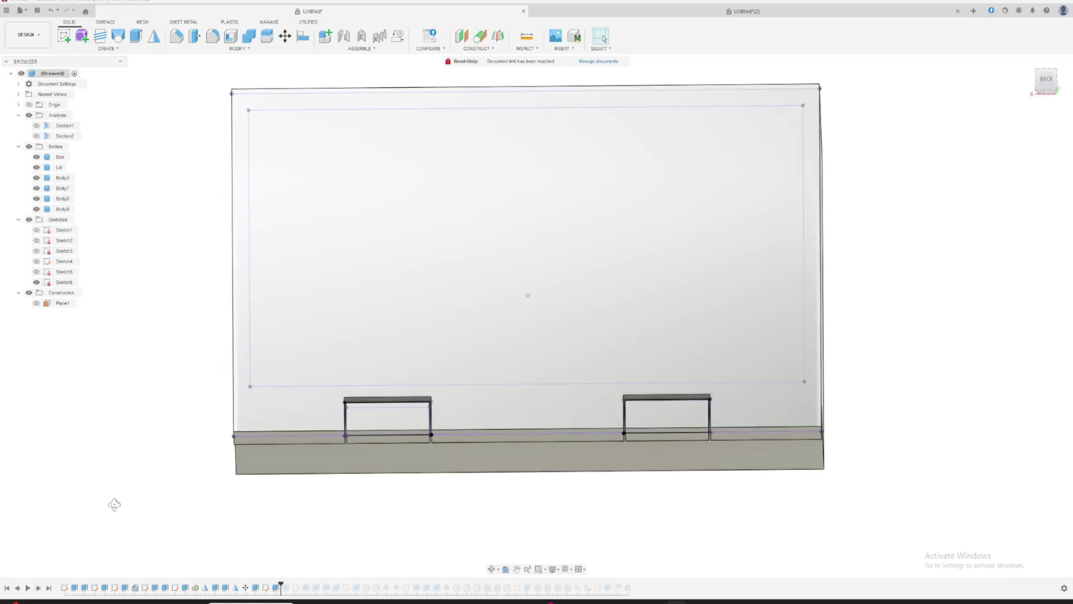
# Step: Examine the lid and its hinge segments, advance past joining them, and hide the lid to expose the box's hinge segments
pyautogui.moveTo(113, 503)
pyautogui.keyDown('shift'); pyautogui.mouseDown(button='middle')
pyautogui.moveTo(305, 232)
pyautogui.moveTo(264, 282)
pyautogui.moveTo(244, 253)
pyautogui.mouseUp(button='middle'); pyautogui.keyUp('shift')
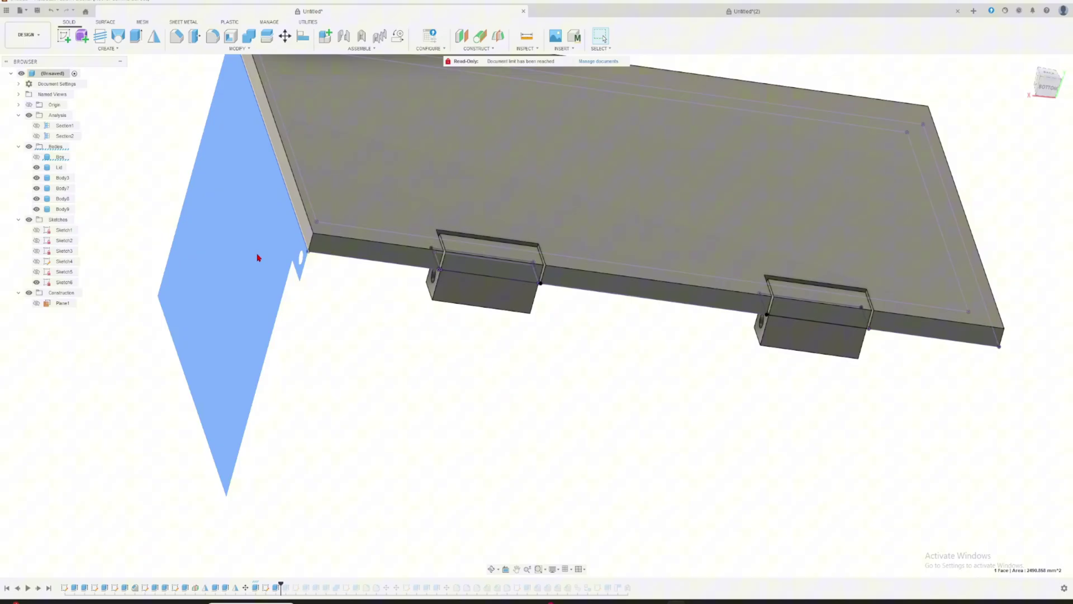
pyautogui.keyDown('shift'); pyautogui.moveTo(257, 258); pyautogui.dragTo(168, 329, button='middle'); pyautogui.keyUp('shift')
pyautogui.press('v')
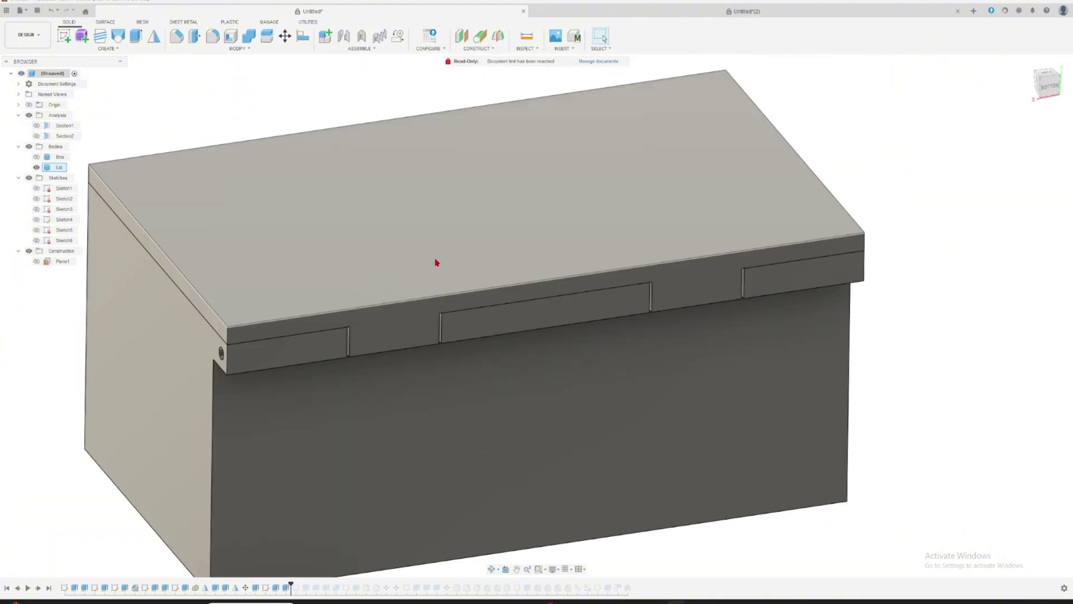
pyautogui.click(426, 298)
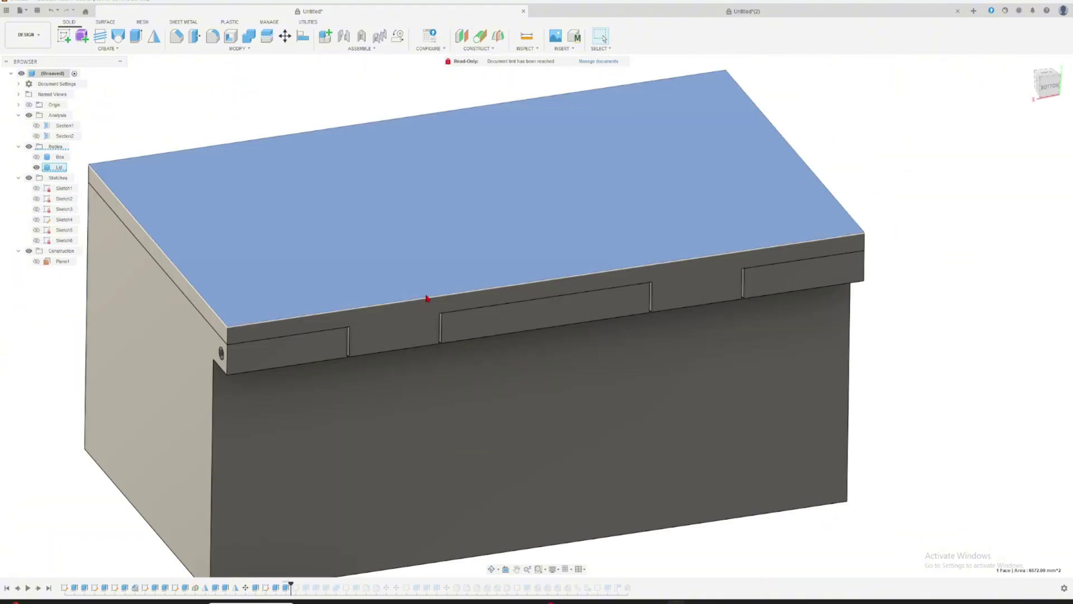
pyautogui.press('v')
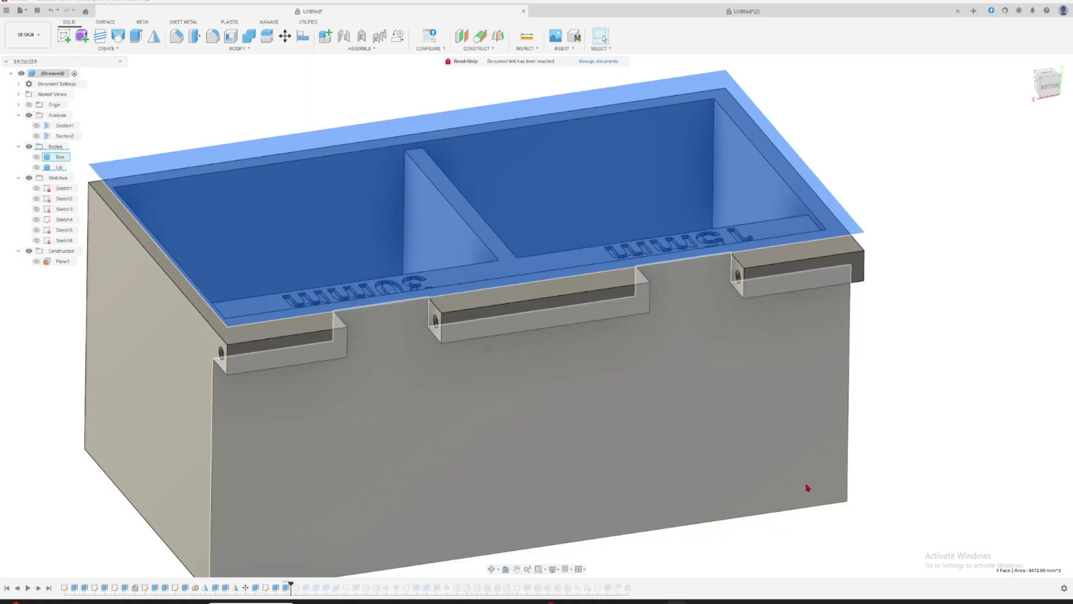
# Step: Toggle the box's visibility and undo the last visibility changes
pyautogui.click(745, 456)
pyautogui.press('v')
pyautogui.press('v')
pyautogui.press('v')
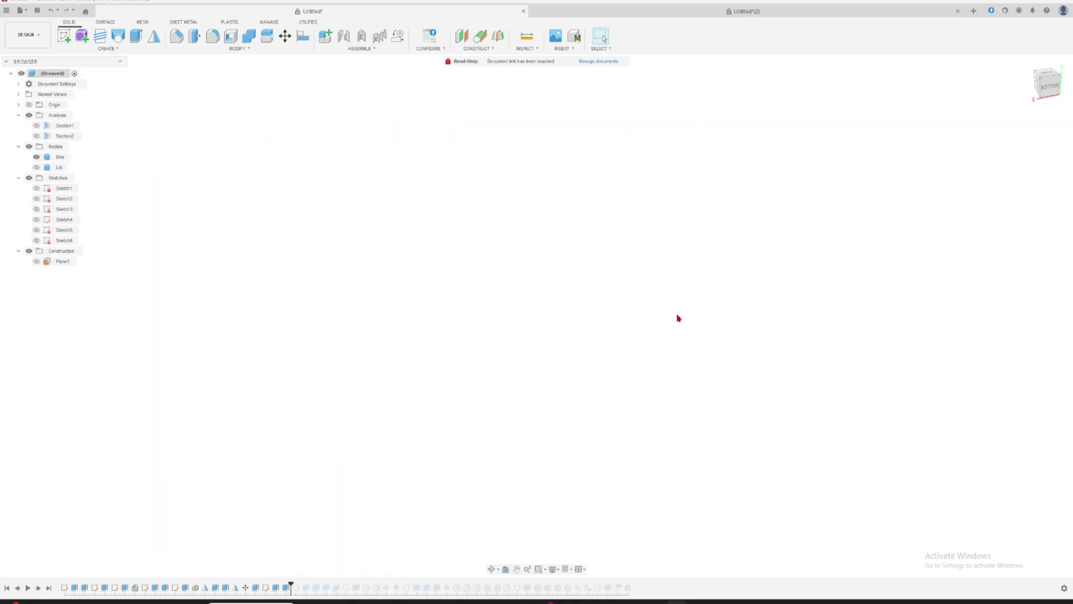
pyautogui.hotkey('ctrl', 'z')
pyautogui.hotkey('ctrl', 'z')
# Step: Examine the closed box around its hinge edge, advance the design history to the lid's lip sketch, and finish the sketch
pyautogui.keyDown('shift'); pyautogui.moveTo(424, 224); pyautogui.dragTo(467, 184, button='middle'); pyautogui.keyUp('shift')
pyautogui.scroll(2, 615, 269)
pyautogui.keyDown('shift'); pyautogui.moveTo(646, 285); pyautogui.dragTo(552, 217, button='middle'); pyautogui.keyUp('shift')
pyautogui.scroll(-3, 531, 174)
pyautogui.keyDown('shift'); pyautogui.moveTo(597, 168); pyautogui.dragTo(620, 210, button='middle'); pyautogui.keyUp('shift')
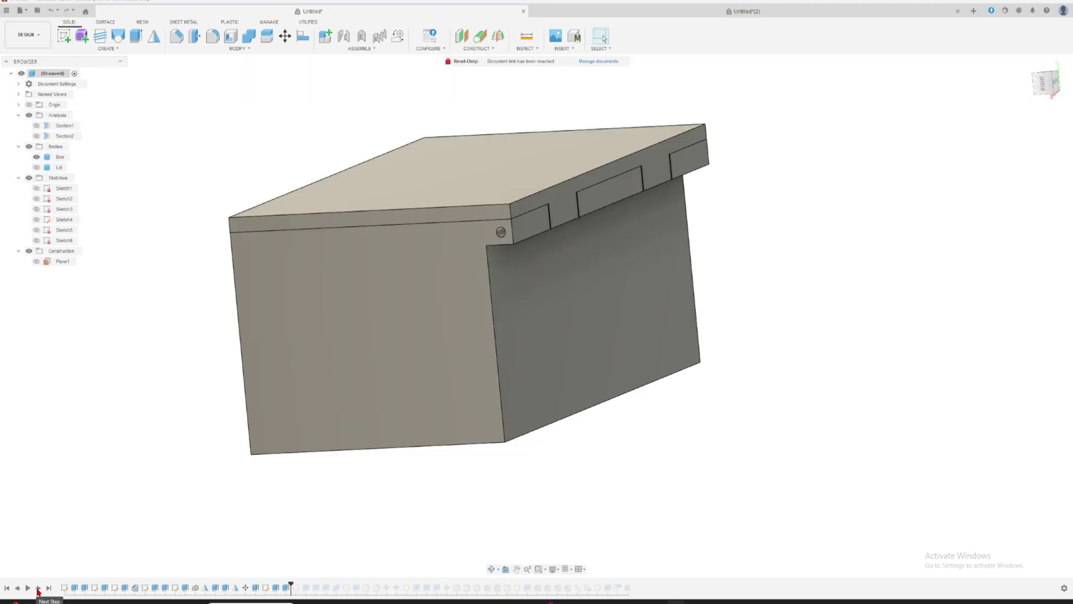
pyautogui.click(38, 589)
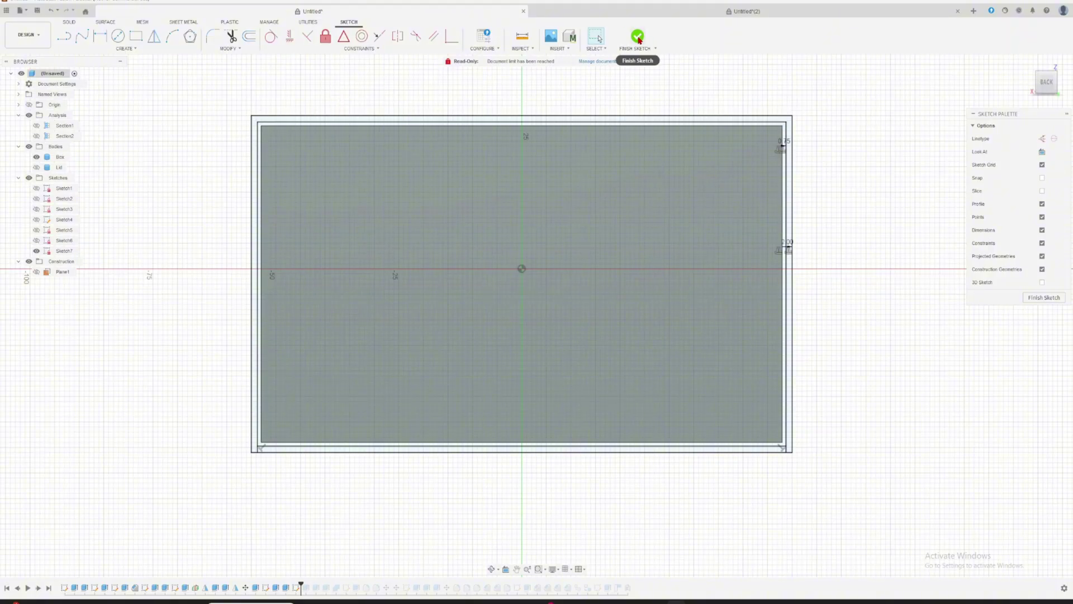
pyautogui.click(639, 37)
pyautogui.scroll(3, 280, 240)
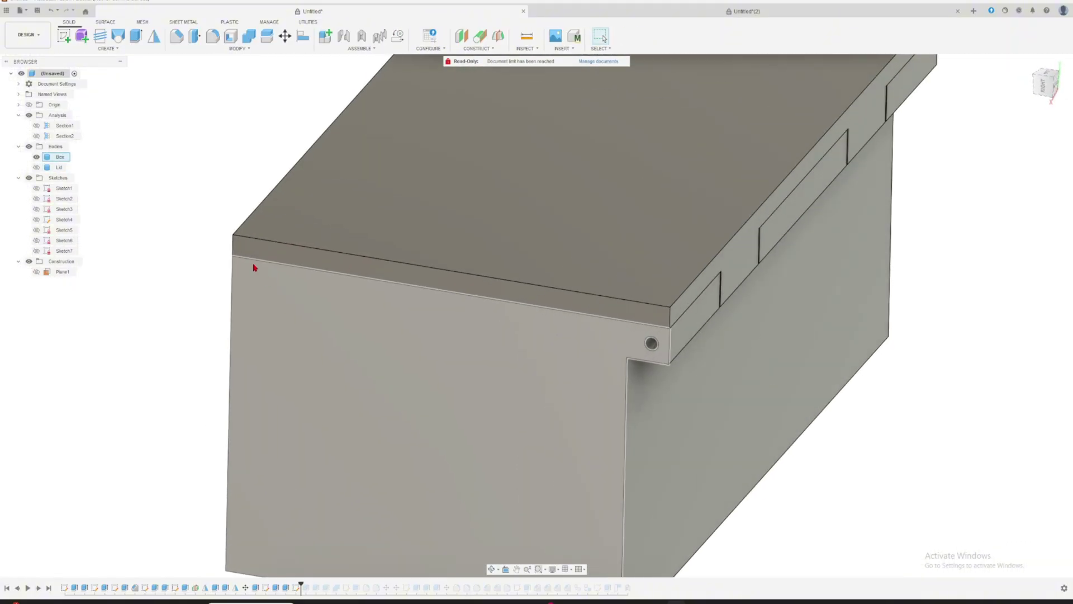
# Step: Advance the design history past the lid's lip features and examine the lip's clearance around the box wall using the Section2 analysis
pyautogui.click(38, 589)
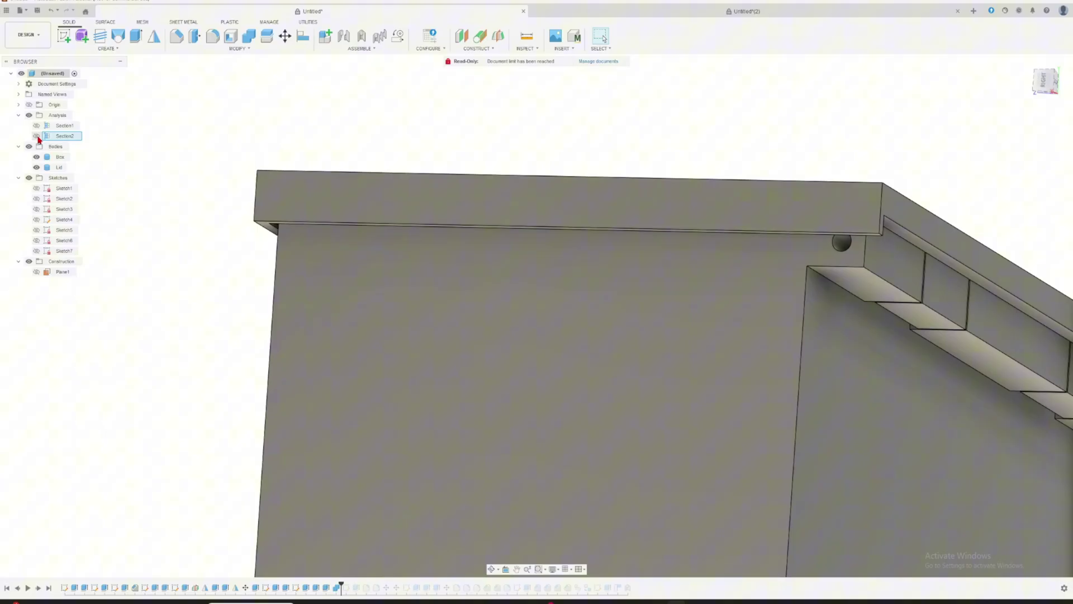
pyautogui.click(37, 136)
pyautogui.scroll(3, 290, 190)
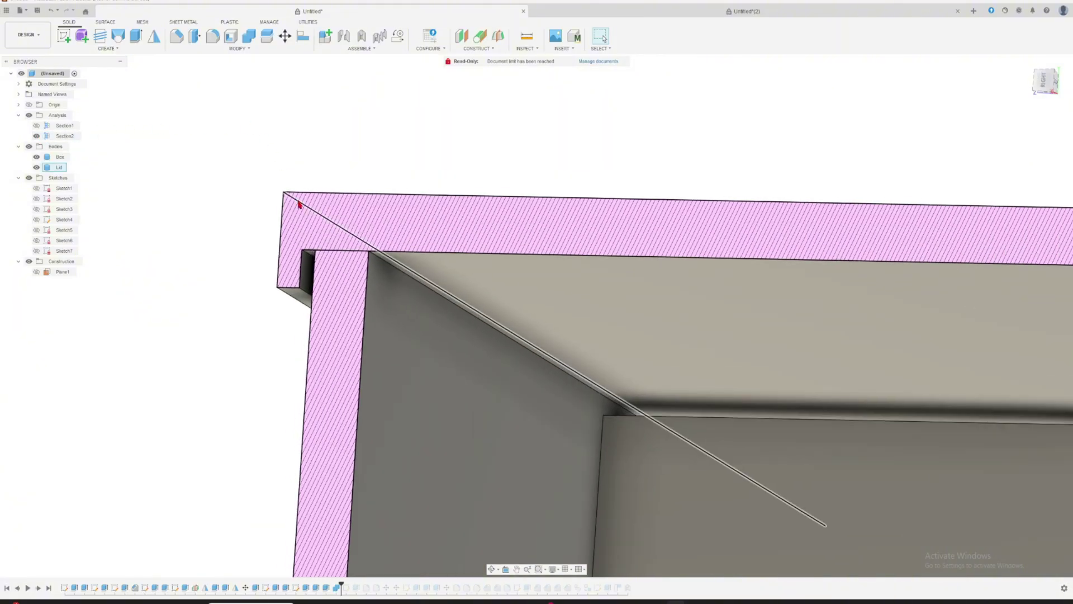
pyautogui.moveTo(299, 207)
pyautogui.keyDown('shift'); pyautogui.mouseDown(button='middle')
pyautogui.moveTo(311, 240)
pyautogui.moveTo(297, 234)
pyautogui.moveTo(369, 295)
pyautogui.moveTo(430, 305)
pyautogui.mouseUp(button='middle'); pyautogui.keyUp('shift')
pyautogui.scroll(2, 311, 244)
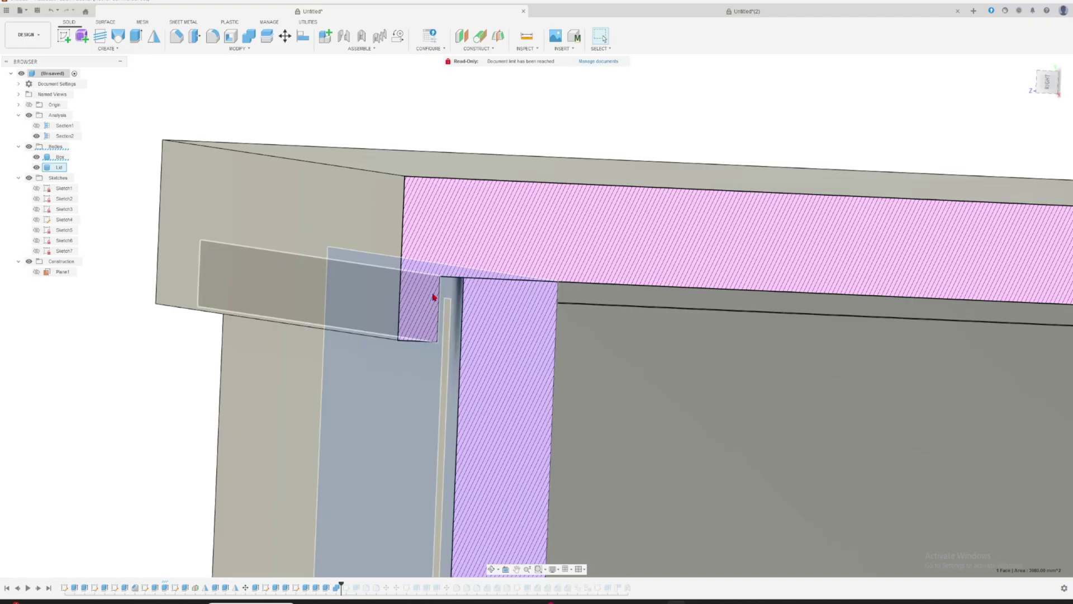
pyautogui.scroll(-3, 434, 296)
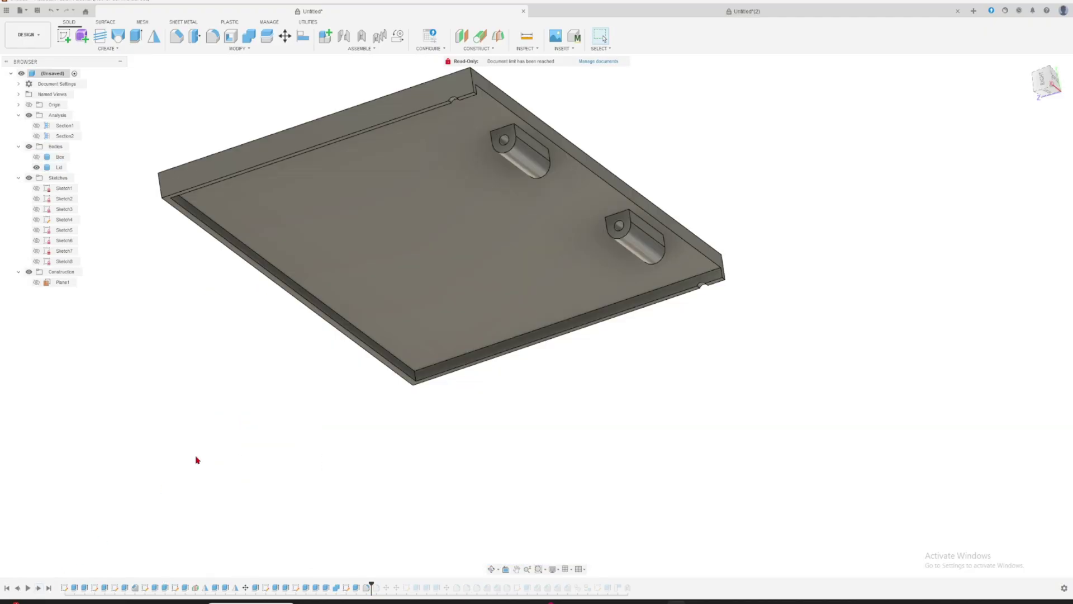
# Step: Examine the fillets on the lid's two hinge segments, selecting a rounded face
pyautogui.scroll(5, 525, 151)
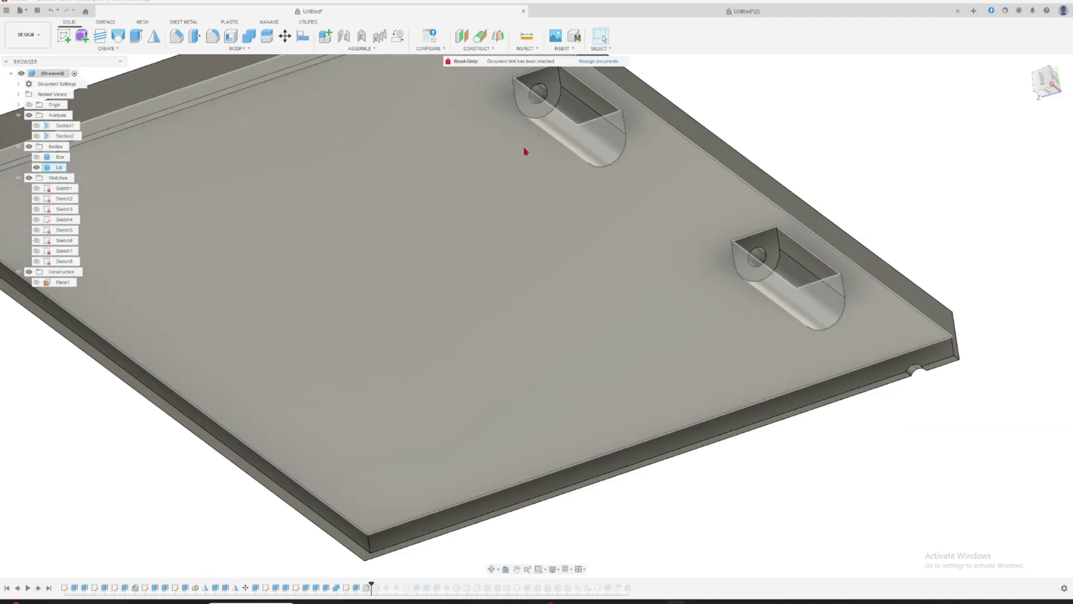
pyautogui.click(506, 246)
pyautogui.scroll(-3, 664, 240)
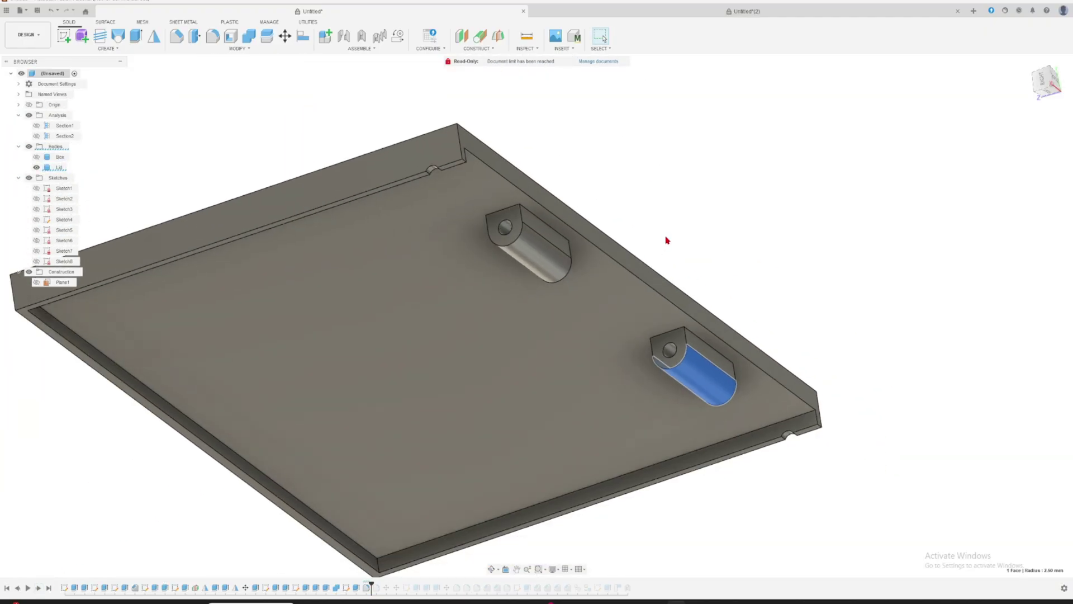
pyautogui.click(666, 240)
# Step: Show the box again and examine how the lid's rounded hinge segments sit between the box's square segments and back wall
pyautogui.click(37, 157)
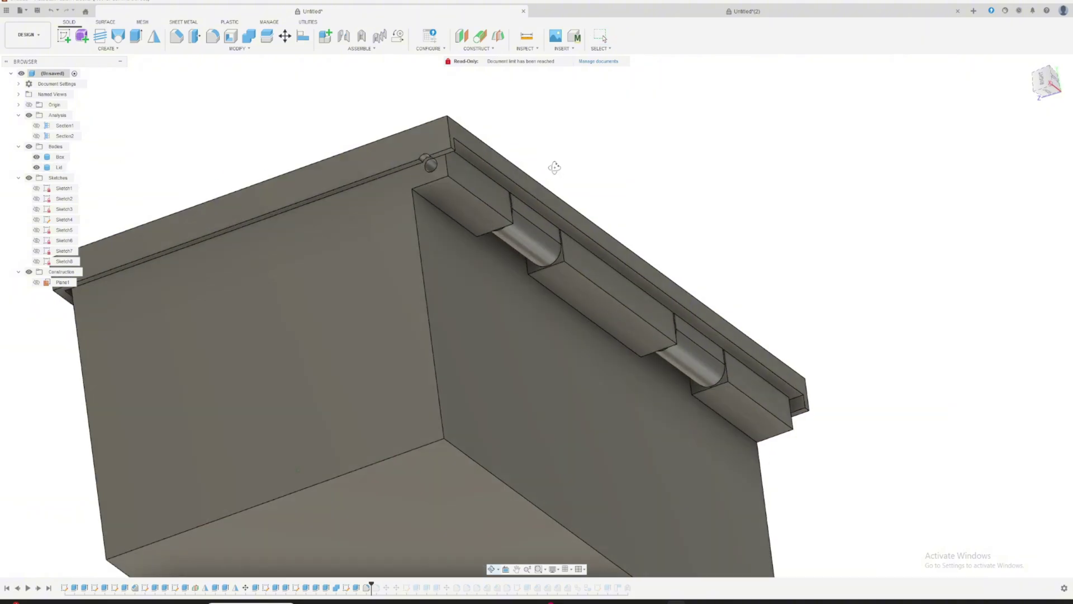
pyautogui.click(502, 223)
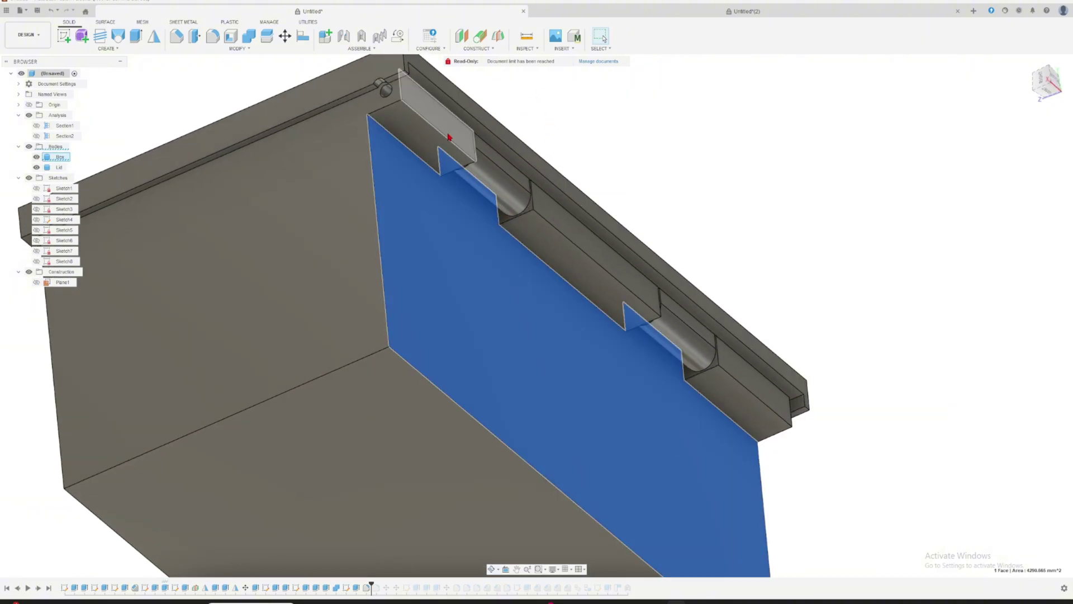
pyautogui.click(447, 138)
pyautogui.click(465, 194)
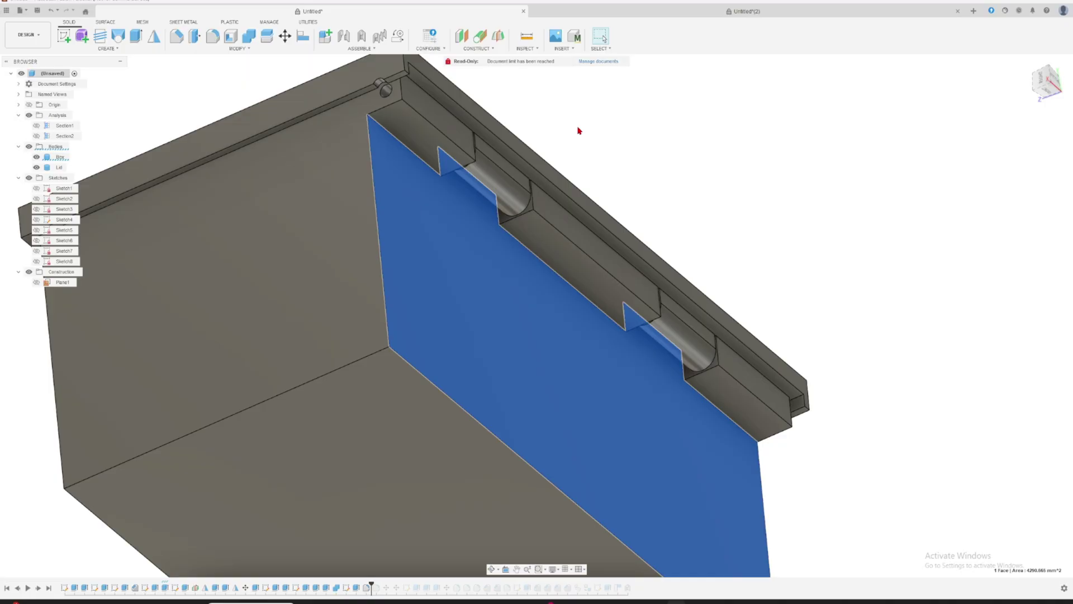
pyautogui.click(578, 129)
pyautogui.scroll(-2, 457, 150)
pyautogui.moveTo(153, 180); pyautogui.dragTo(203, 199, button='middle')
# Step: Advance the design history past the fillet on the box's hinge segments and examine the rounded hinge line
pyautogui.click(38, 588)
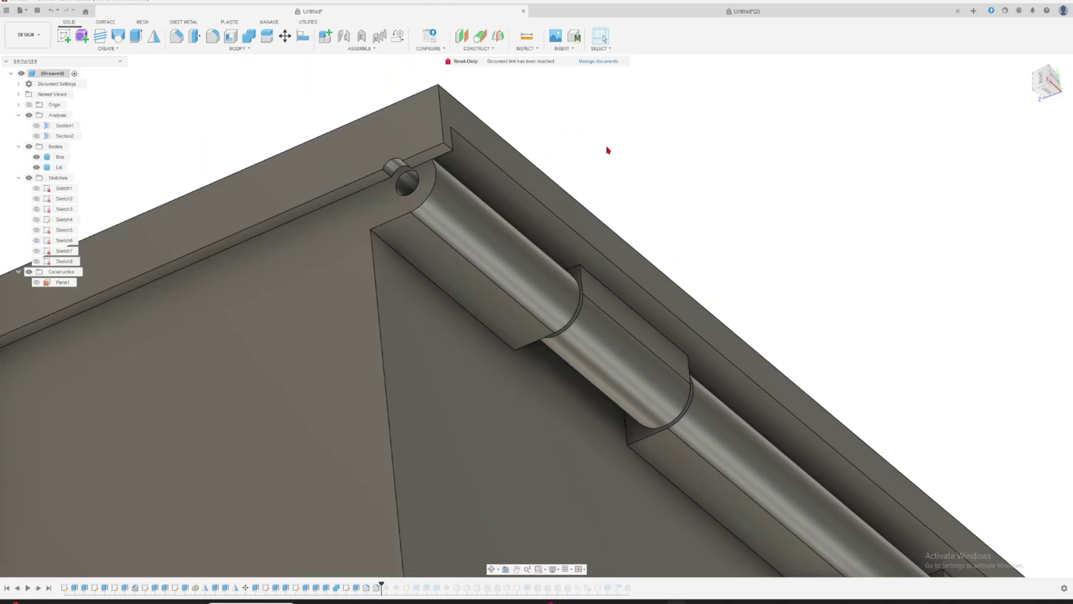
pyautogui.scroll(-2, 464, 233)
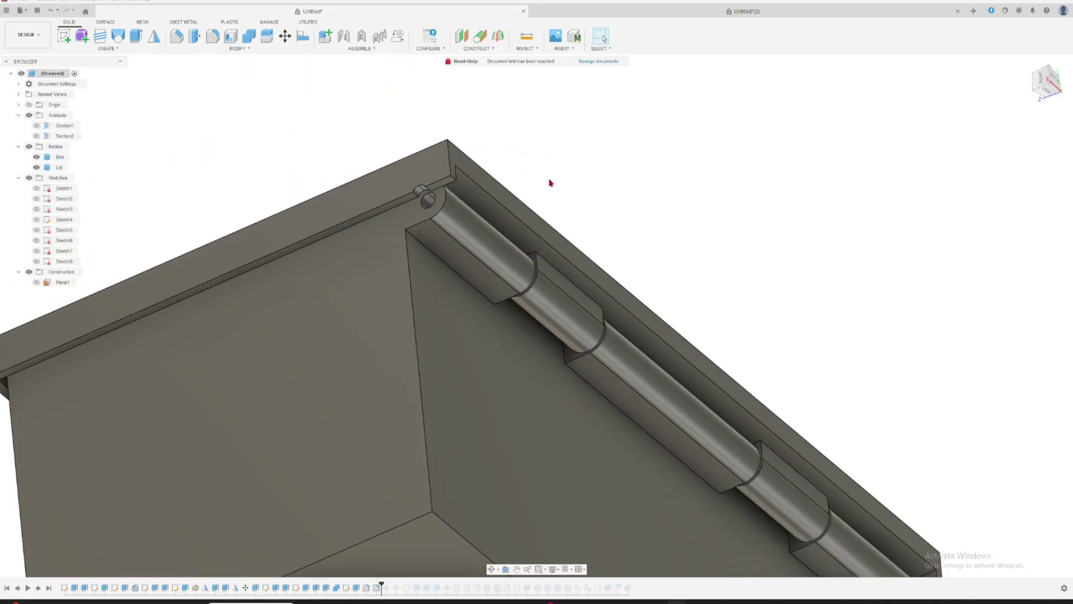
pyautogui.scroll(-2, 551, 183)
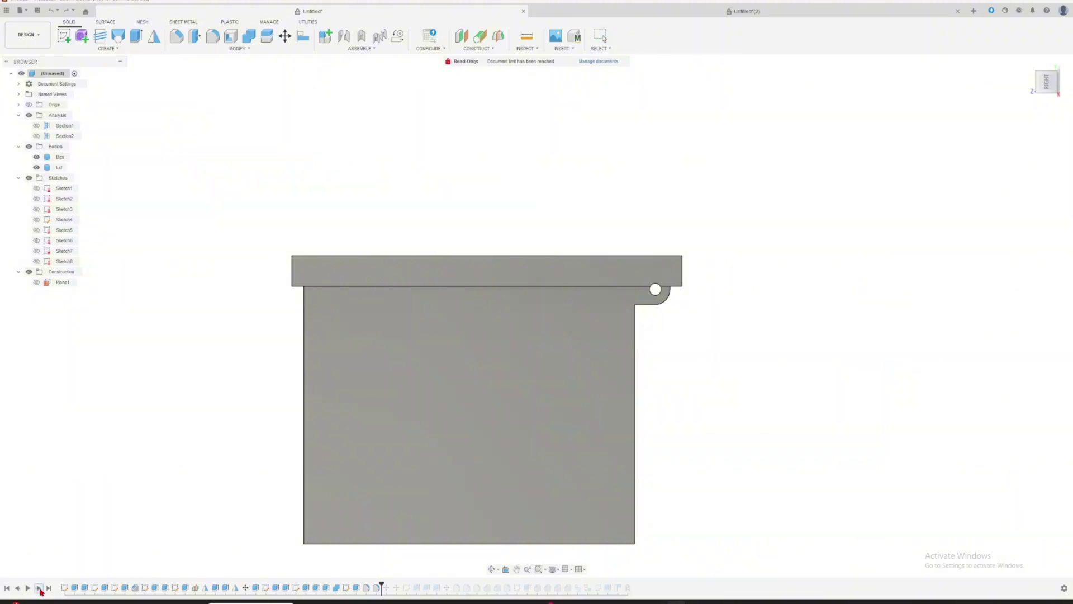
# Step: Advance the design history past the Move feature that swings the lid open, and examine the hinge in section
pyautogui.click(39, 588)
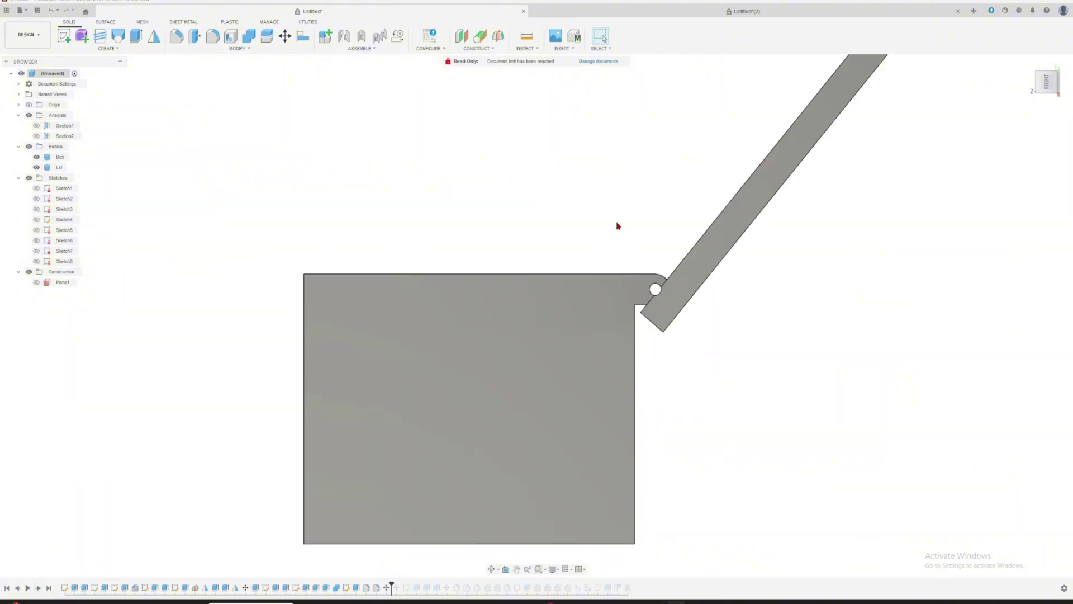
pyautogui.moveTo(618, 223)
pyautogui.keyDown('shift'); pyautogui.mouseDown(button='middle')
pyautogui.moveTo(609, 255)
pyautogui.moveTo(610, 228)
pyautogui.mouseUp(button='middle'); pyautogui.keyUp('shift')
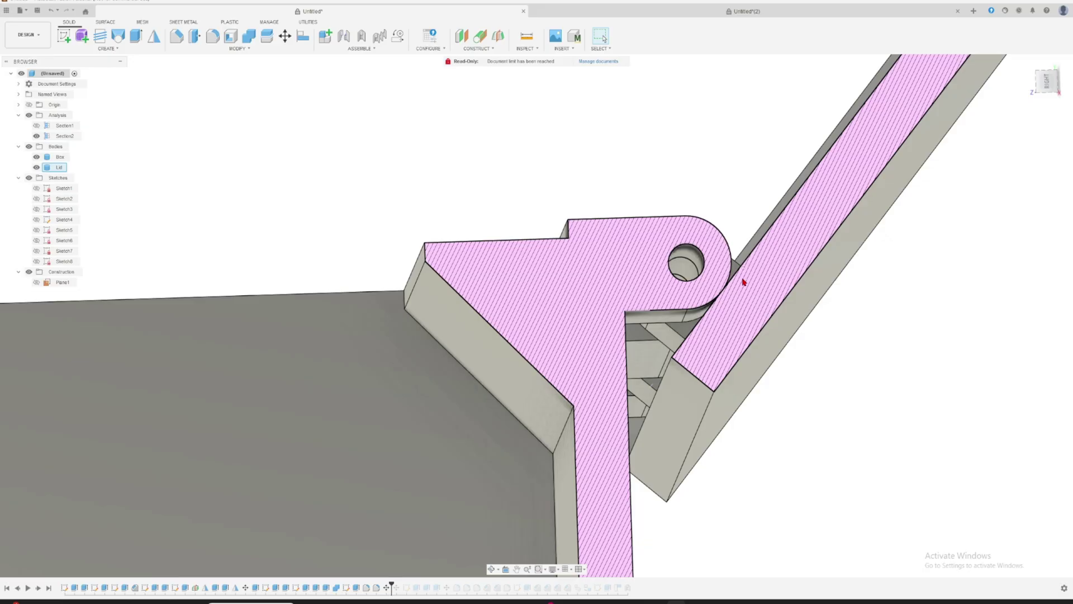
pyautogui.scroll(3, 648, 369)
pyautogui.scroll(-2, 145, 220)
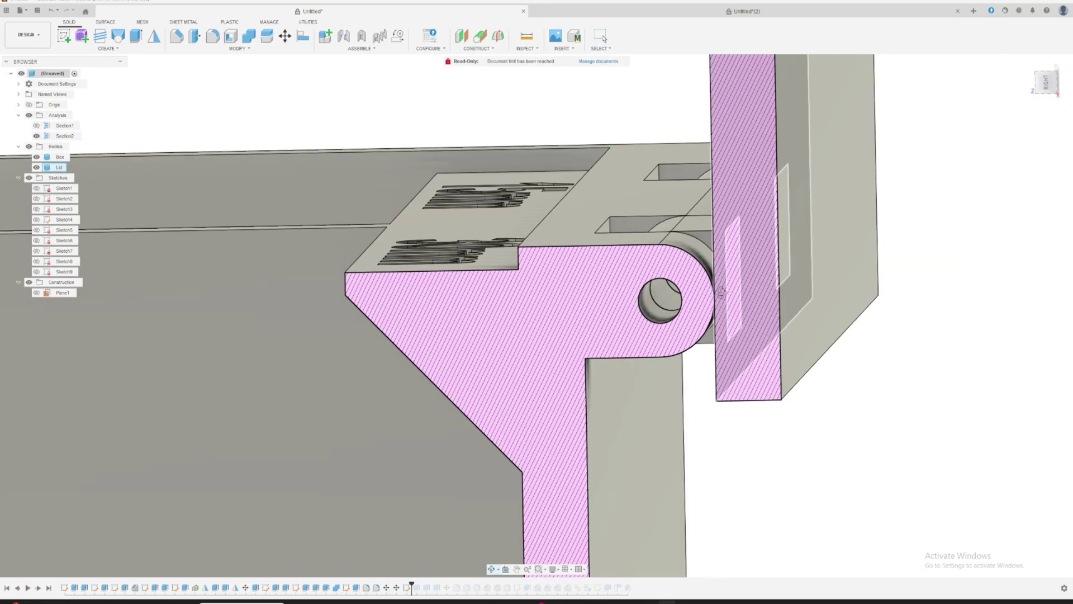
# Step: Examine the contact between the box's rounded hinge and the upright lid, and open the hinge clearance sketch for editing
pyautogui.scroll(8, 721, 291)
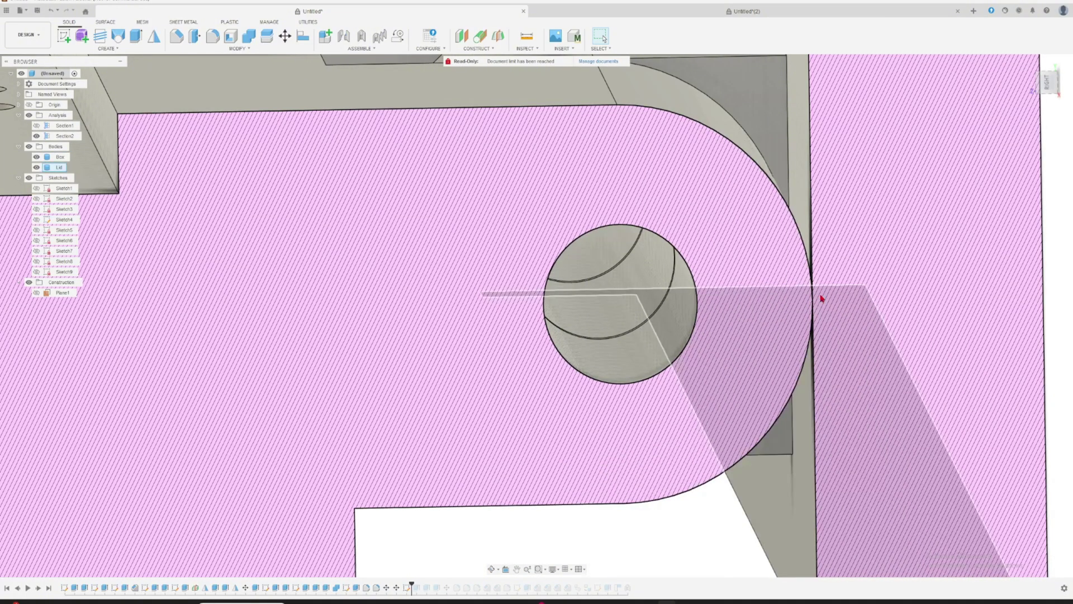
pyautogui.scroll(-4, 822, 305)
pyautogui.scroll(-2, 821, 311)
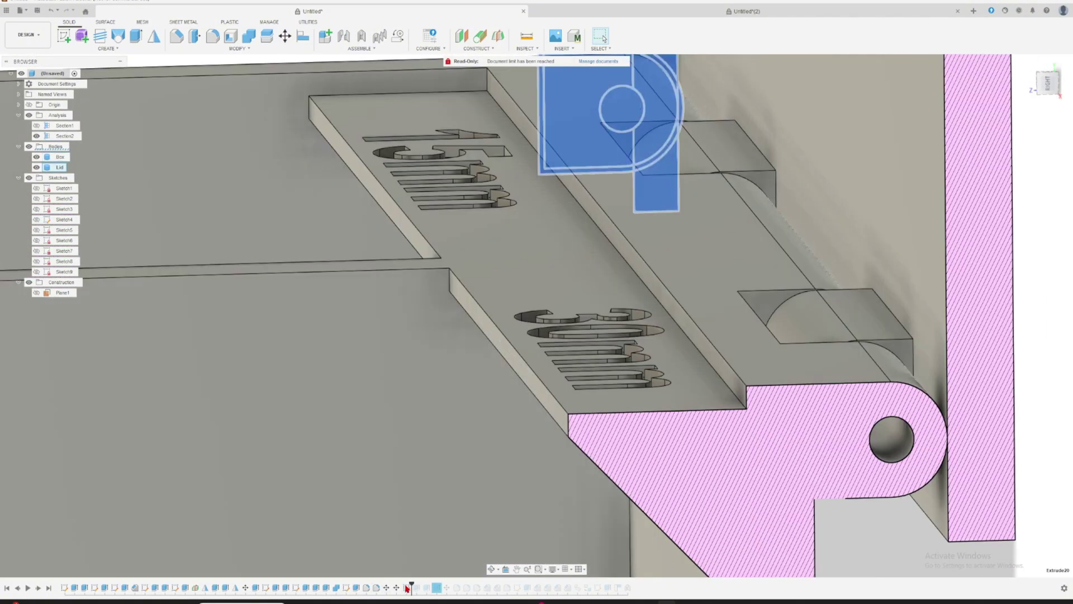
pyautogui.doubleClick(407, 587)
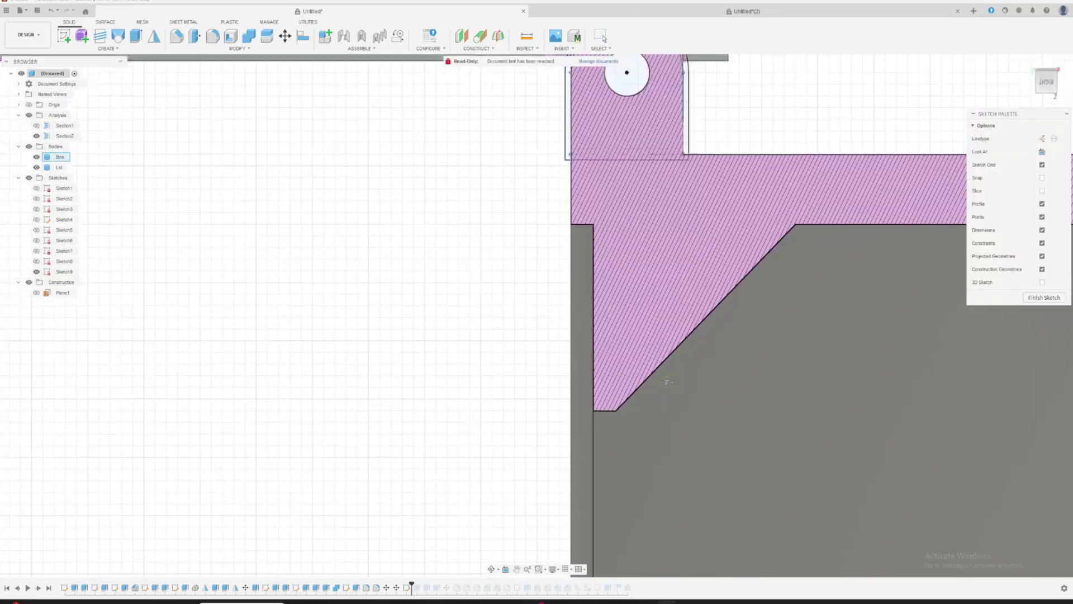
# Step: Examine the 0.25 mm hinge clearance offset around the rounded profile in the sketch, with the box hidden
pyautogui.scroll(5, 643, 291)
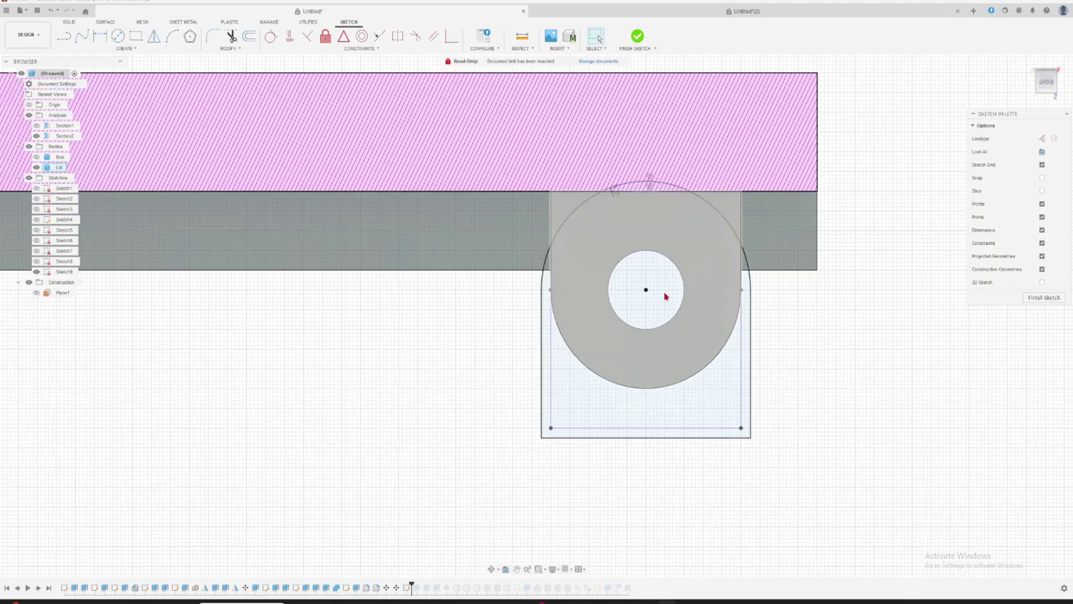
pyautogui.scroll(-2, 552, 180)
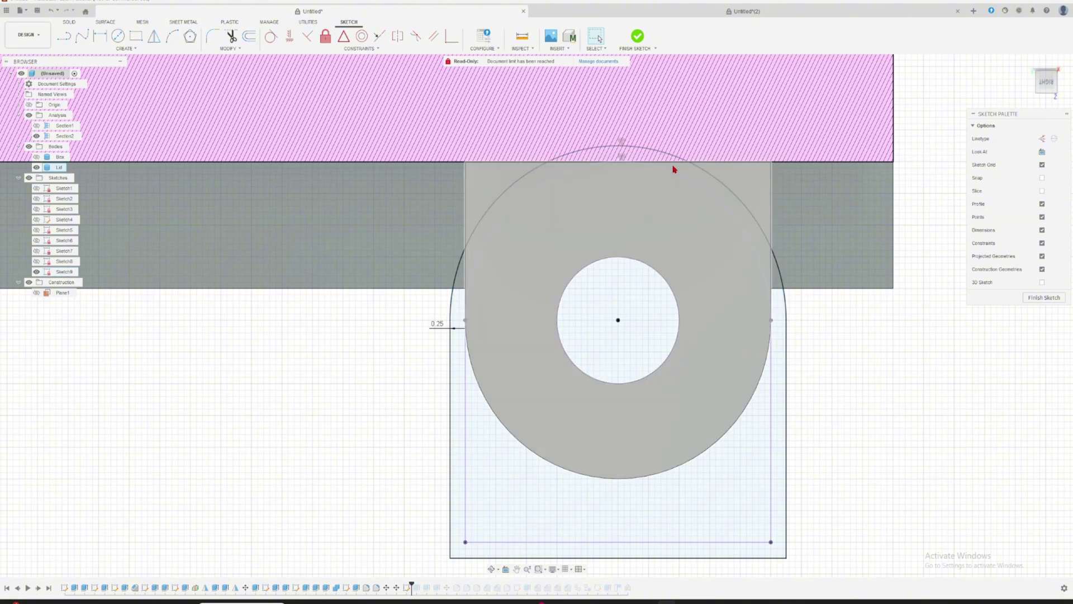
pyautogui.keyDown('shift'); pyautogui.moveTo(673, 168); pyautogui.dragTo(711, 187, button='middle'); pyautogui.keyUp('shift')
pyautogui.moveTo(364, 202); pyautogui.dragTo(649, 231, button='middle')
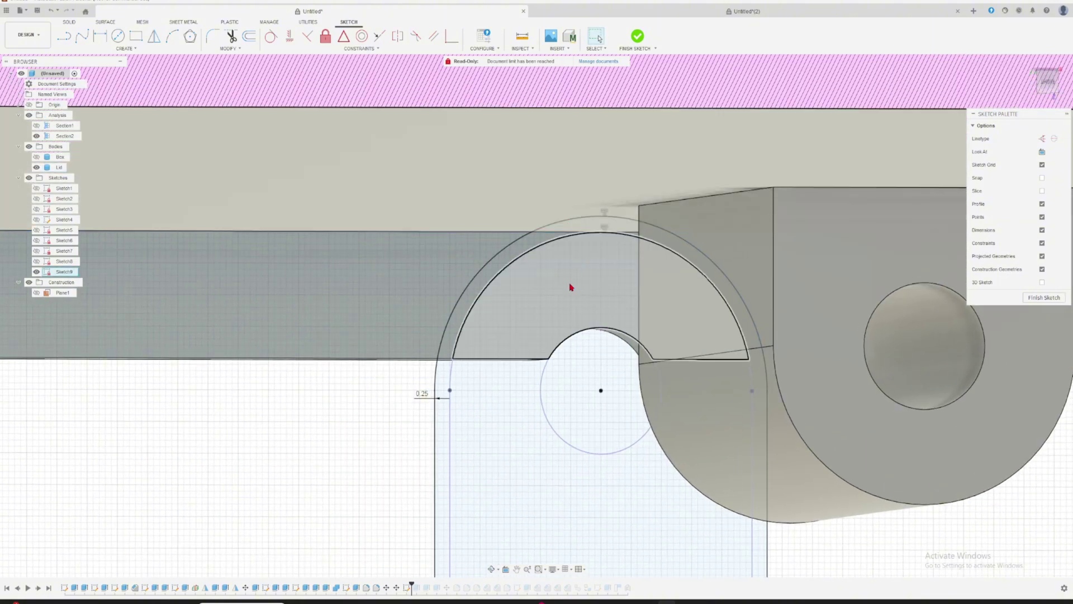
pyautogui.scroll(-3, 559, 309)
# Step: Advance the design history past the hinge clearance cuts and examine the rounded relief grooves in the lid's underside
pyautogui.moveTo(413, 587); pyautogui.dragTo(436, 582)
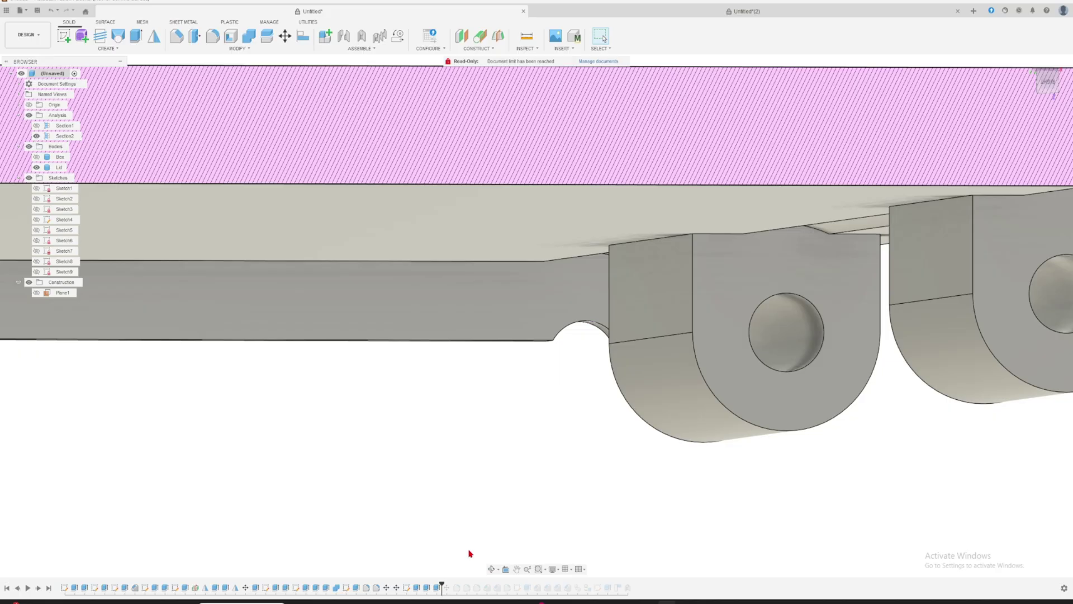
pyautogui.scroll(-5, 568, 386)
pyautogui.keyDown('shift'); pyautogui.moveTo(638, 256); pyautogui.dragTo(751, 237, button='middle'); pyautogui.keyUp('shift')
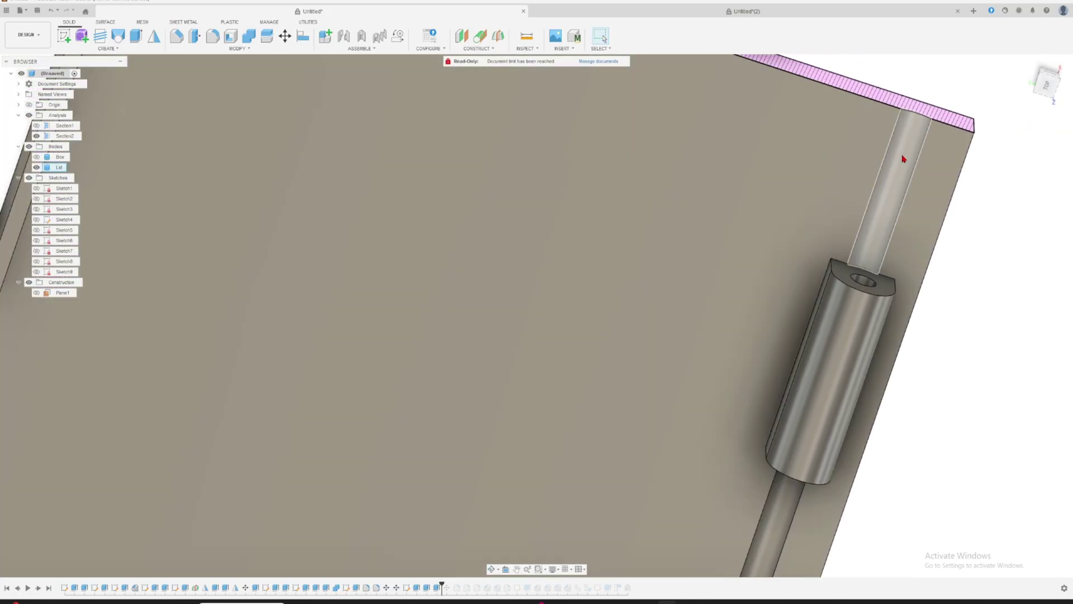
pyautogui.click(903, 159)
pyautogui.moveTo(903, 159); pyautogui.dragTo(536, 241, button='middle')
# Step: Show the box again and examine in section the clearance between its rounded hinge and the open lid
pyautogui.click(37, 157)
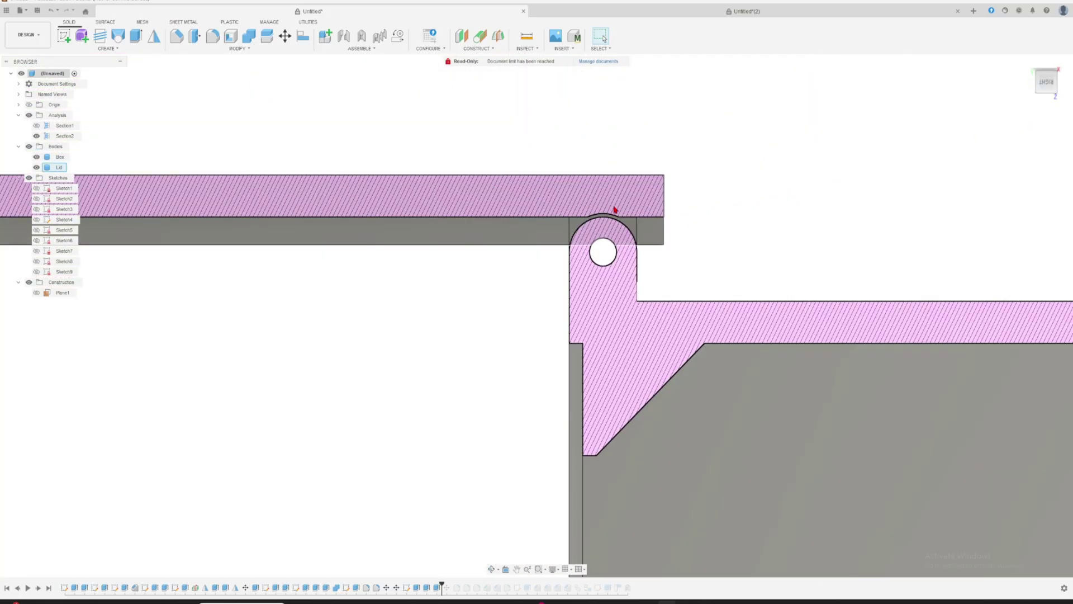
pyautogui.scroll(3, 614, 210)
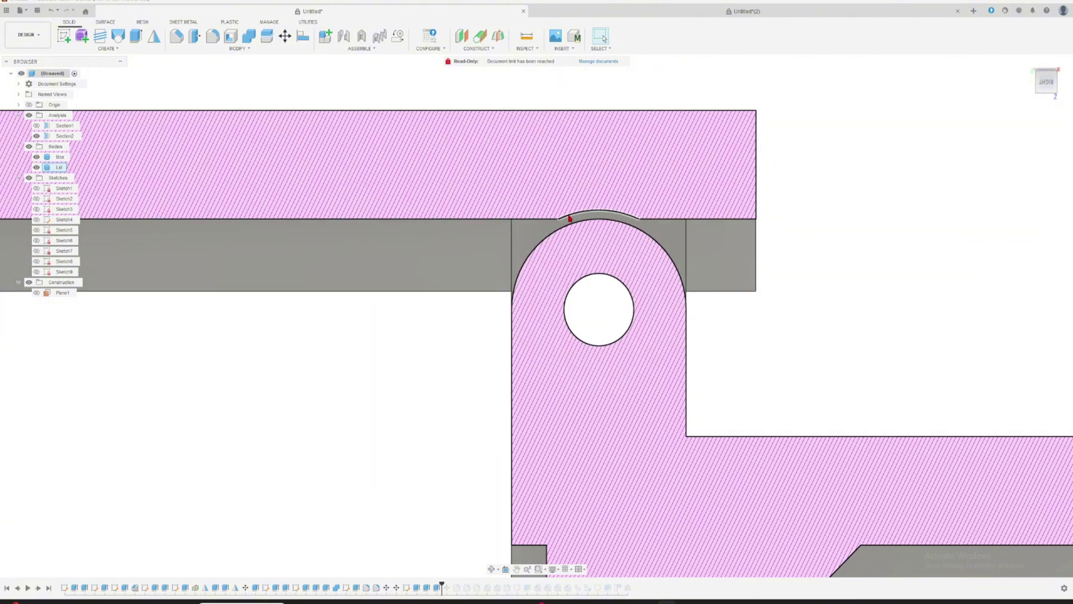
pyautogui.scroll(-3, 580, 227)
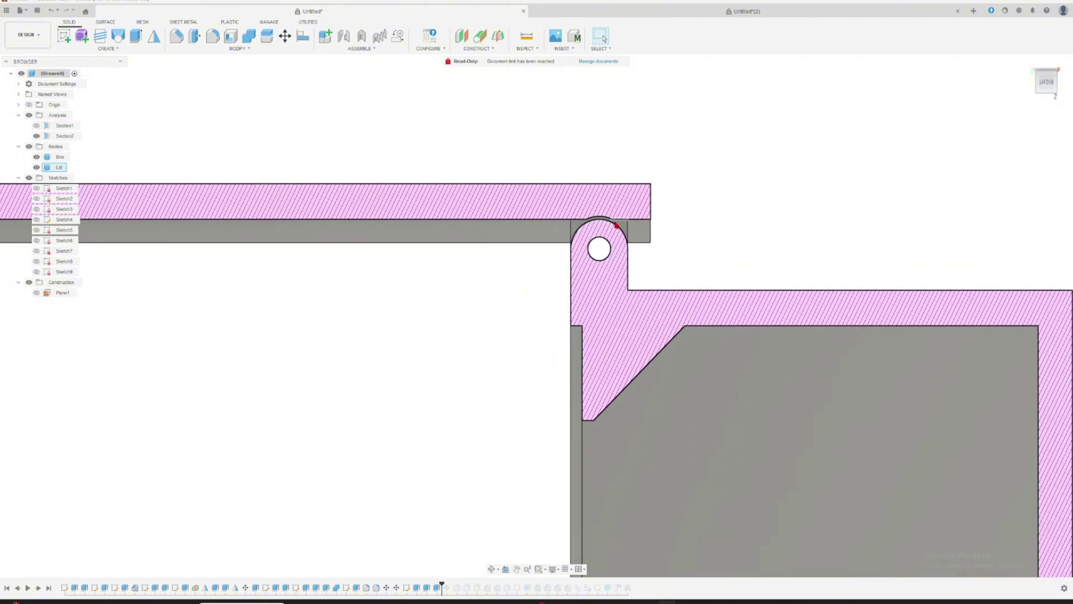
pyautogui.scroll(-3, 615, 225)
pyautogui.scroll(-2, 483, 513)
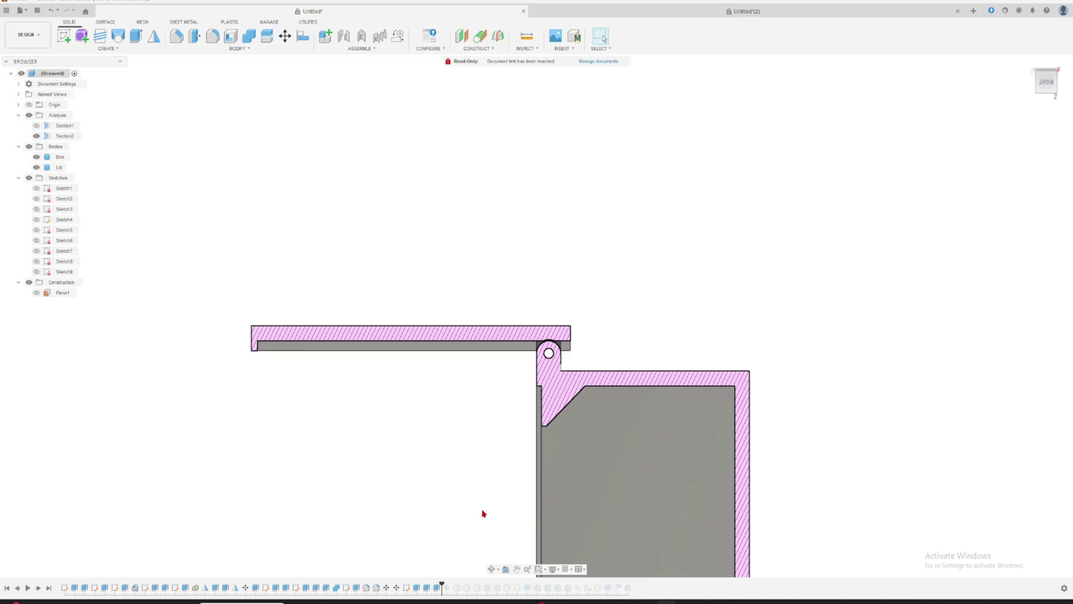
pyautogui.moveTo(527, 439)
pyautogui.keyDown('shift'); pyautogui.mouseDown(button='middle')
pyautogui.moveTo(513, 429)
pyautogui.moveTo(532, 446)
pyautogui.mouseUp(button='middle'); pyautogui.keyUp('shift')
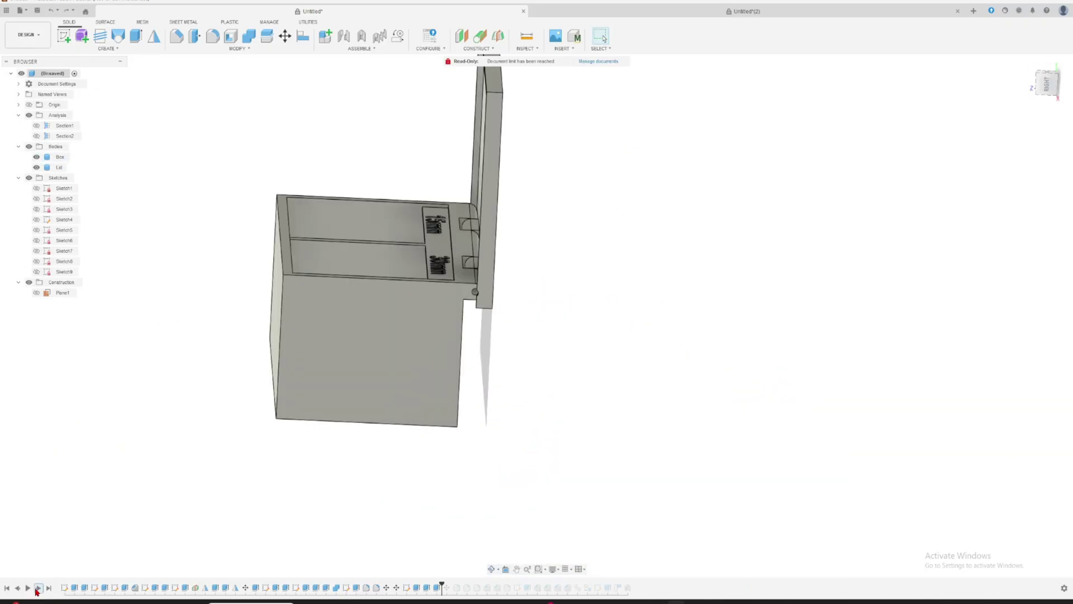
# Step: Advance the design history past the Move that closes the lid and the first corner fillet, and examine the box's rounded vertical edge
pyautogui.click(37, 588)
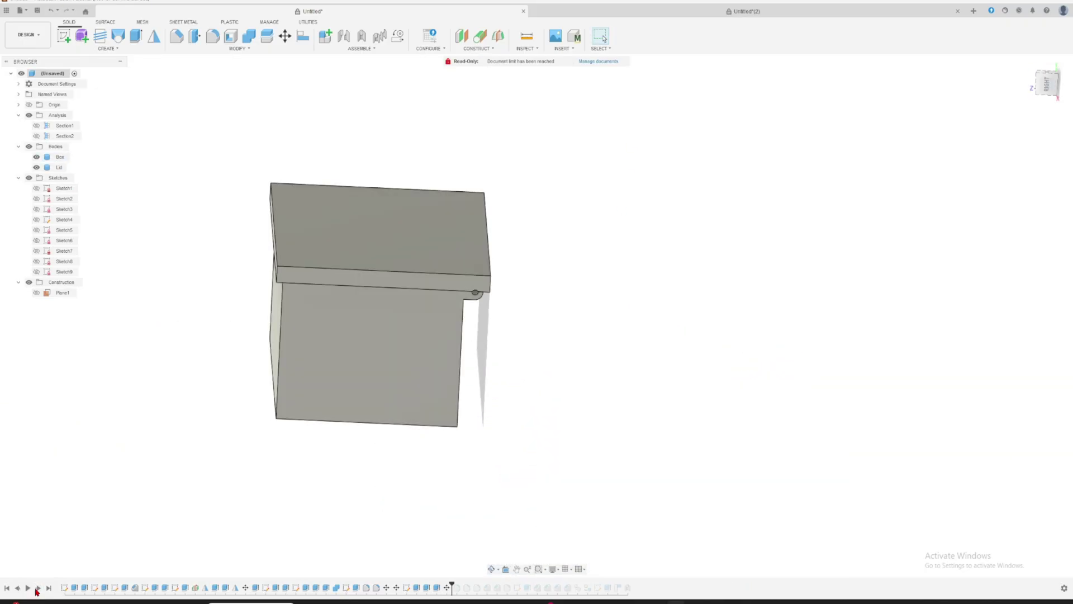
pyautogui.scroll(3, 196, 464)
pyautogui.keyDown('shift'); pyautogui.moveTo(241, 385); pyautogui.dragTo(330, 344, button='middle'); pyautogui.keyUp('shift')
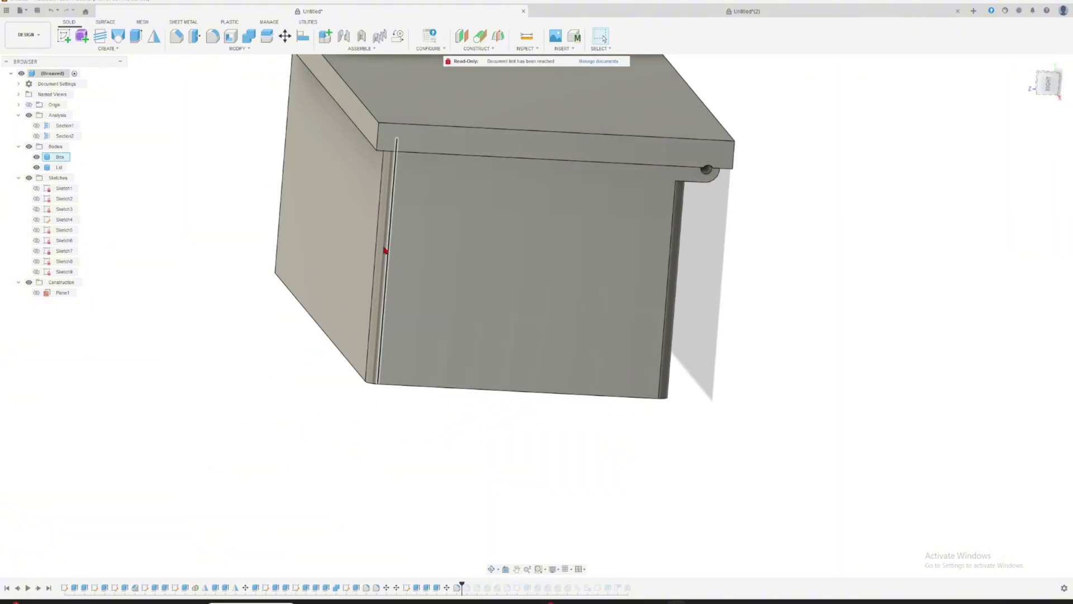
pyautogui.click(383, 251)
pyautogui.keyDown('shift'); pyautogui.moveTo(458, 258); pyautogui.dragTo(302, 252, button='middle'); pyautogui.keyUp('shift')
# Step: Advance the design history past the remaining corner fillets, examine the lid's rounded corners and hide the lid
pyautogui.click(37, 589)
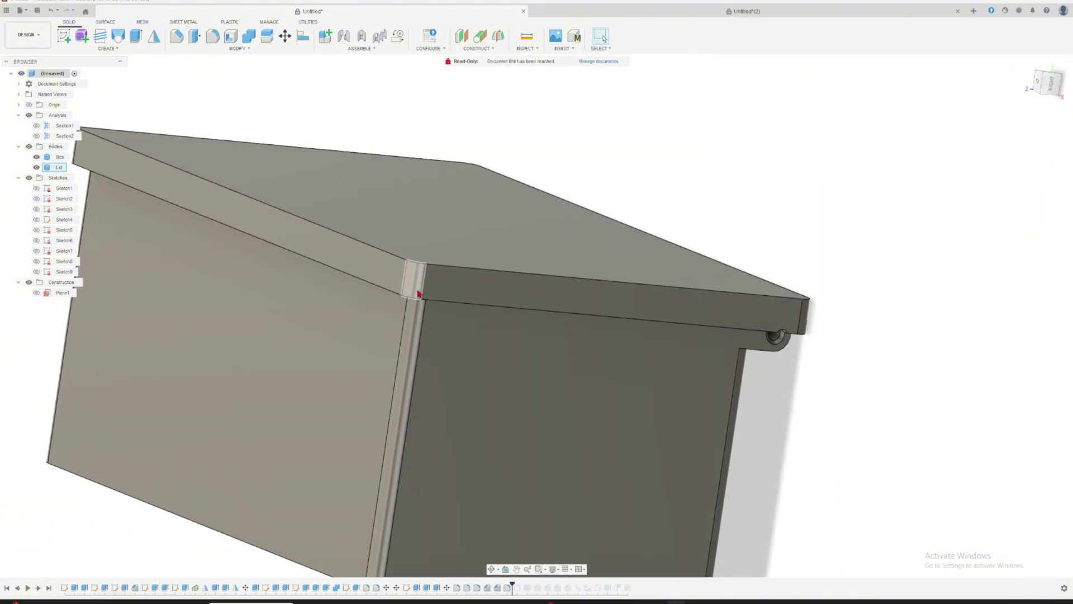
pyautogui.click(416, 282)
pyautogui.click(411, 320)
pyautogui.click(478, 278)
pyautogui.press('v')
pyautogui.keyDown('shift'); pyautogui.moveTo(547, 233); pyautogui.dragTo(448, 194, button='middle'); pyautogui.keyUp('shift')
pyautogui.click(556, 331)
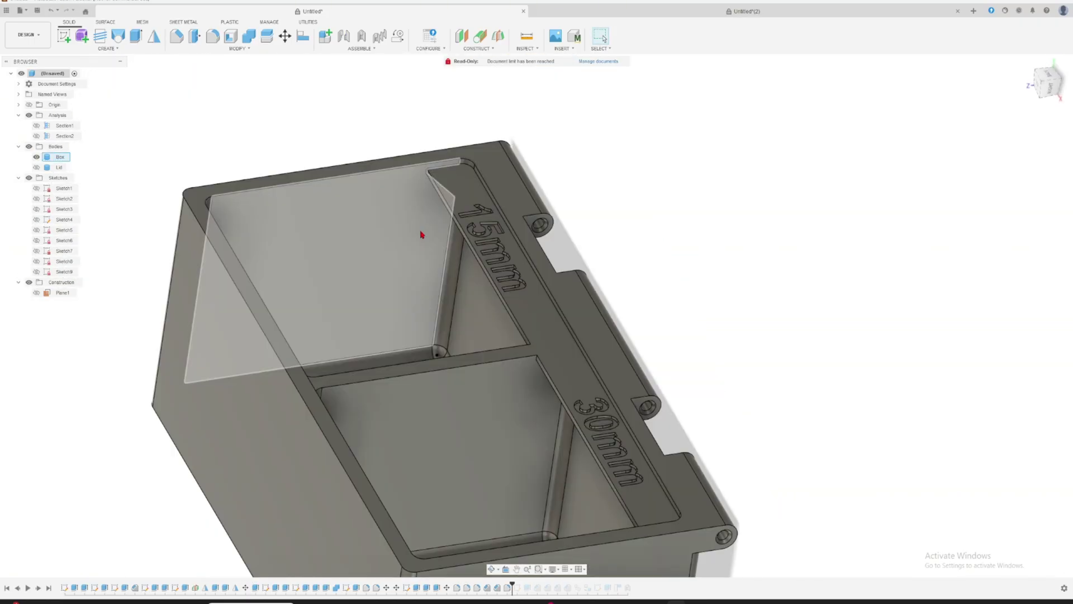
# Step: Examine the fillets inside the two compartments and at the corner of the recessed label strip
pyautogui.keyDown('shift'); pyautogui.moveTo(435, 267); pyautogui.dragTo(441, 196, button='middle'); pyautogui.keyUp('shift')
pyautogui.scroll(3, 442, 196)
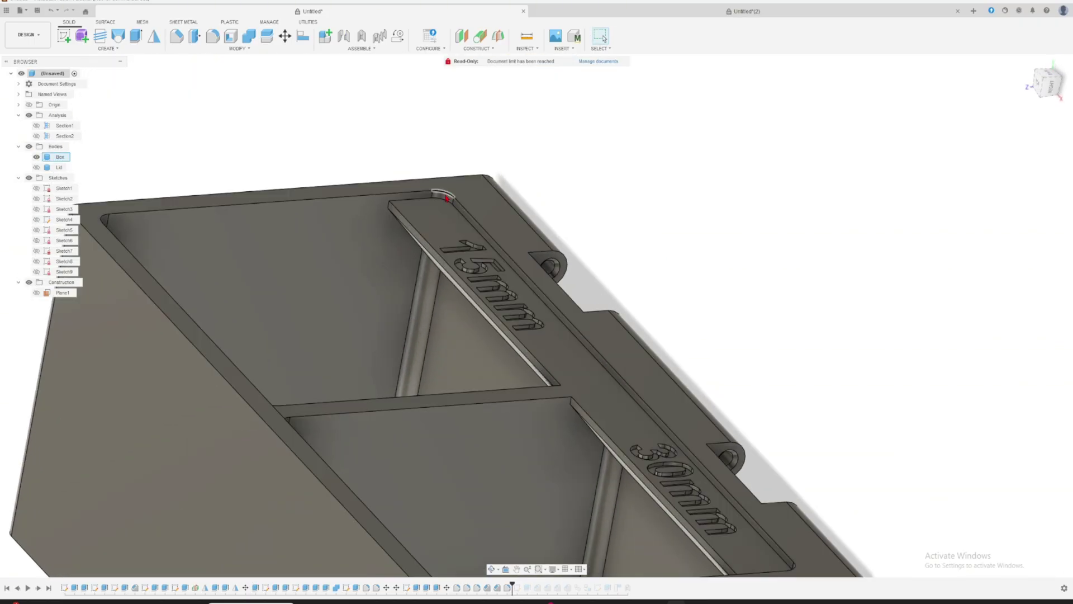
pyautogui.click(440, 195)
pyautogui.scroll(3, 446, 194)
pyautogui.scroll(-8, 445, 194)
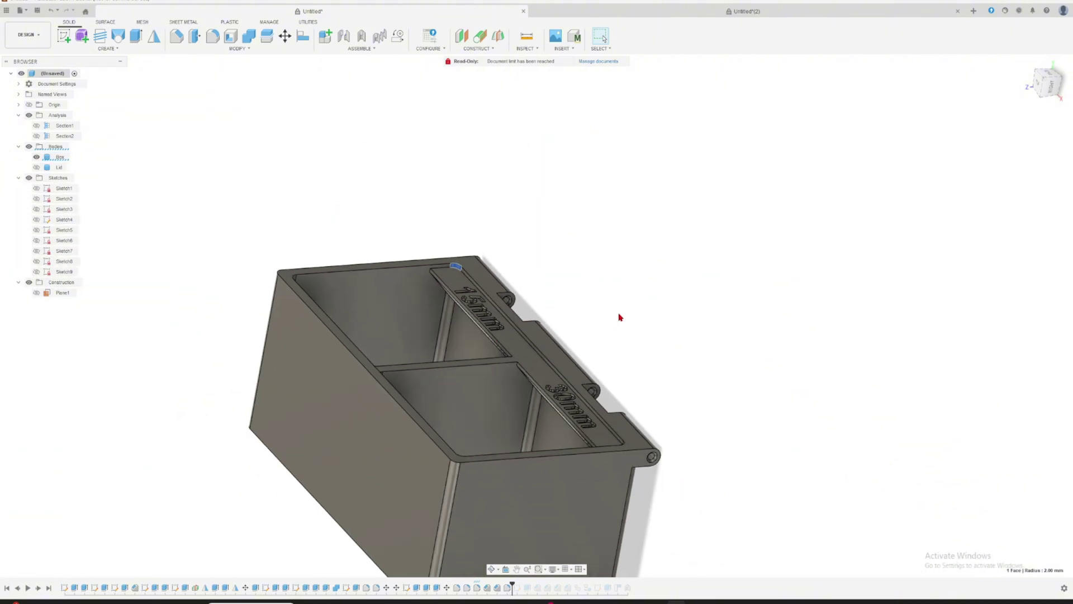
pyautogui.click(621, 316)
# Step: Open Sketch11 of the half-round front ridge, move its 2 mm width dimension closer to the profile, and finish the sketch
pyautogui.moveTo(451, 531); pyautogui.dragTo(394, 330, button='middle')
pyautogui.keyDown('shift'); pyautogui.moveTo(394, 330); pyautogui.dragTo(385, 319, button='middle'); pyautogui.keyUp('shift')
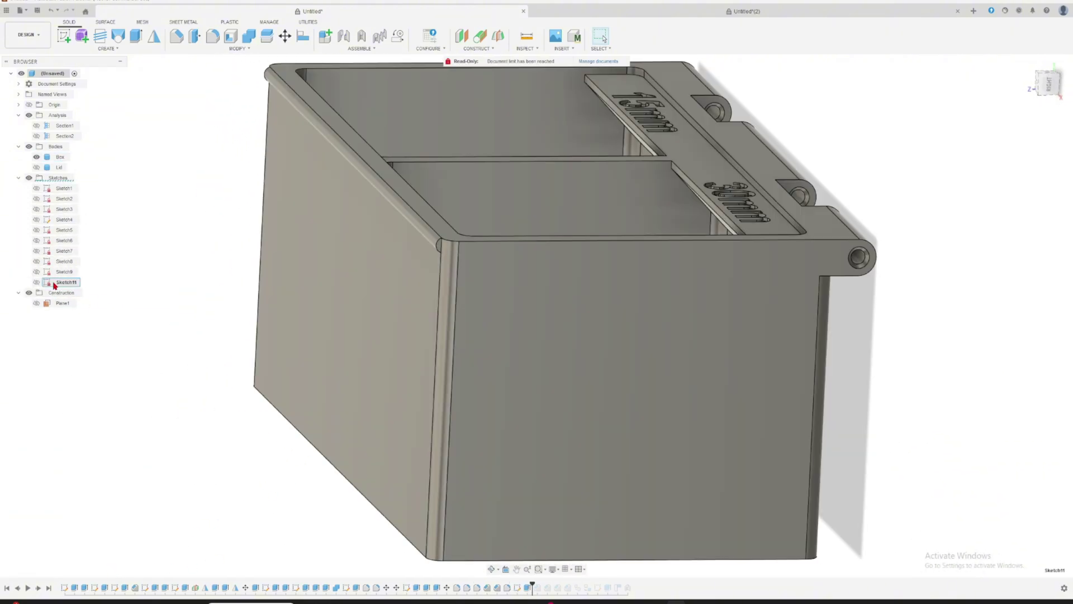
pyautogui.doubleClick(54, 285)
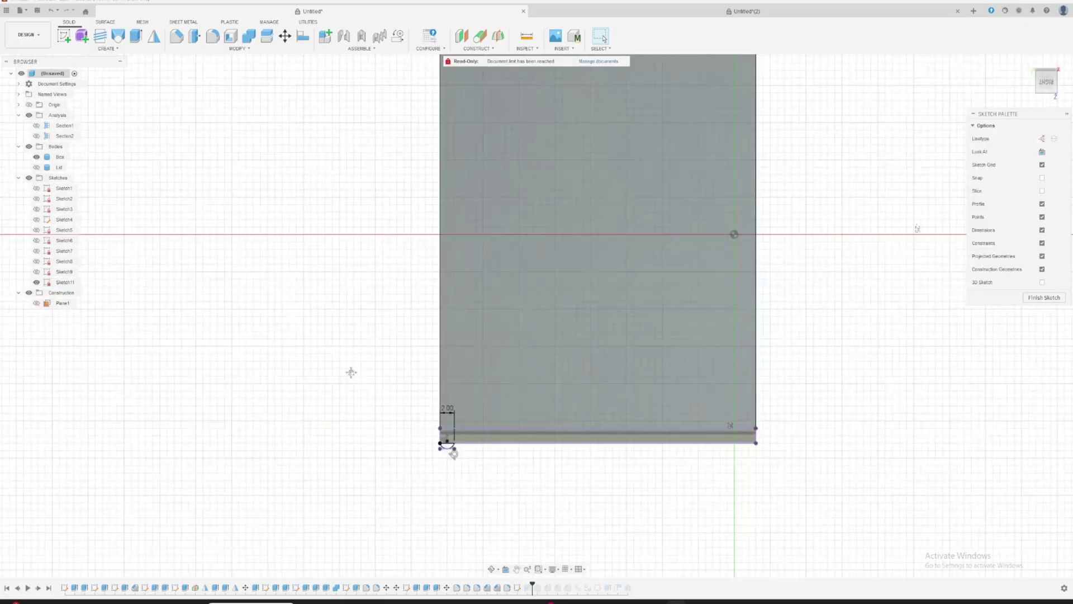
pyautogui.scroll(5, 525, 442)
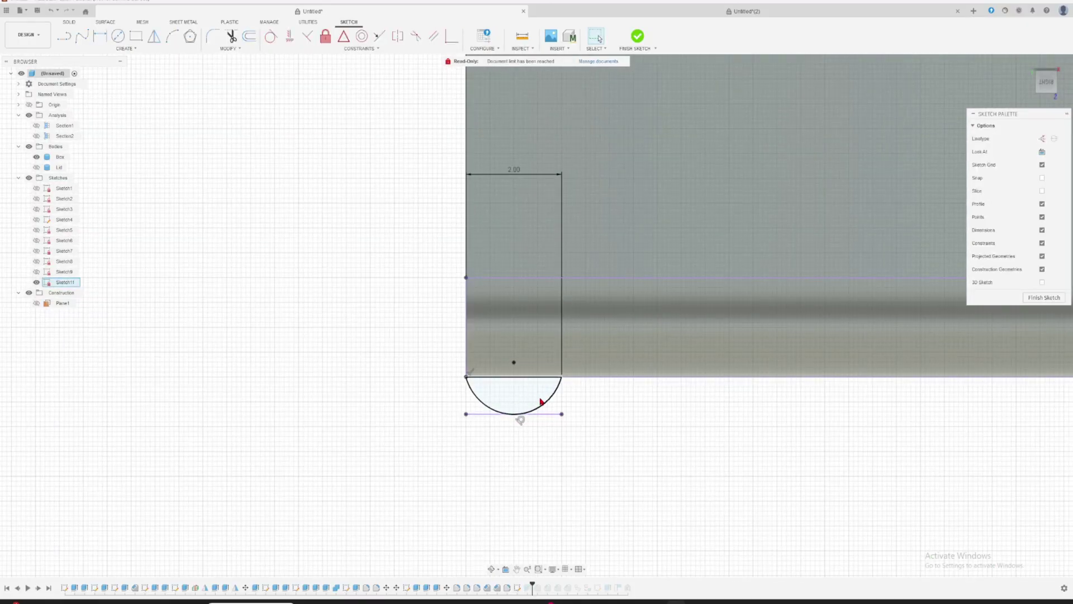
pyautogui.moveTo(518, 172); pyautogui.dragTo(526, 325)
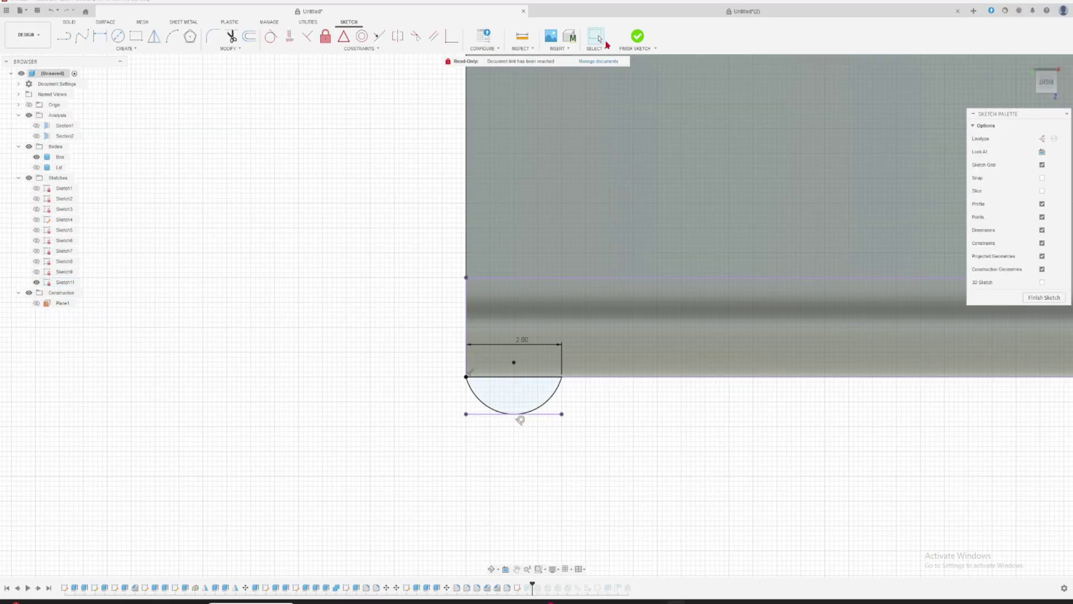
pyautogui.click(639, 37)
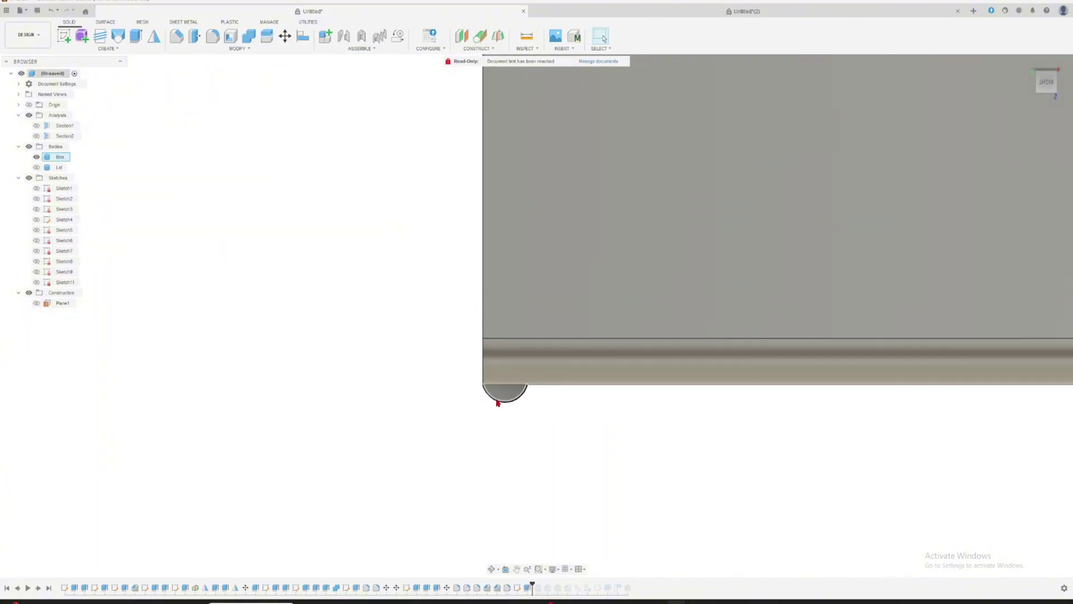
# Step: Advance the design history to its end and examine the hinge joint with the jointed lid swung open
pyautogui.click(38, 587)
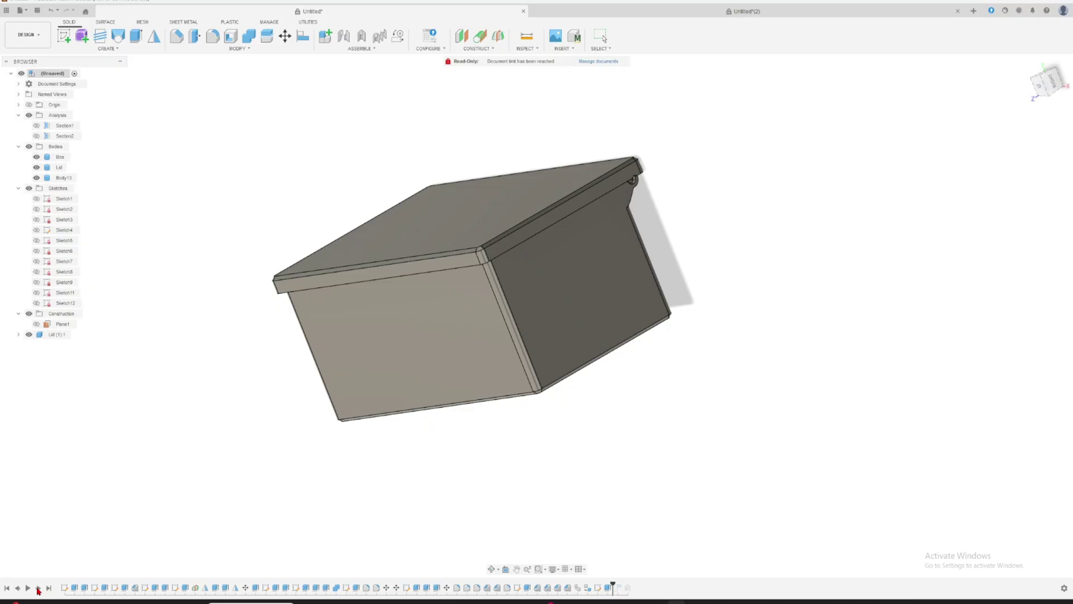
pyautogui.moveTo(377, 385)
pyautogui.keyDown('shift'); pyautogui.mouseDown(button='middle')
pyautogui.moveTo(347, 390)
pyautogui.moveTo(367, 377)
pyautogui.mouseUp(button='middle'); pyautogui.keyUp('shift')
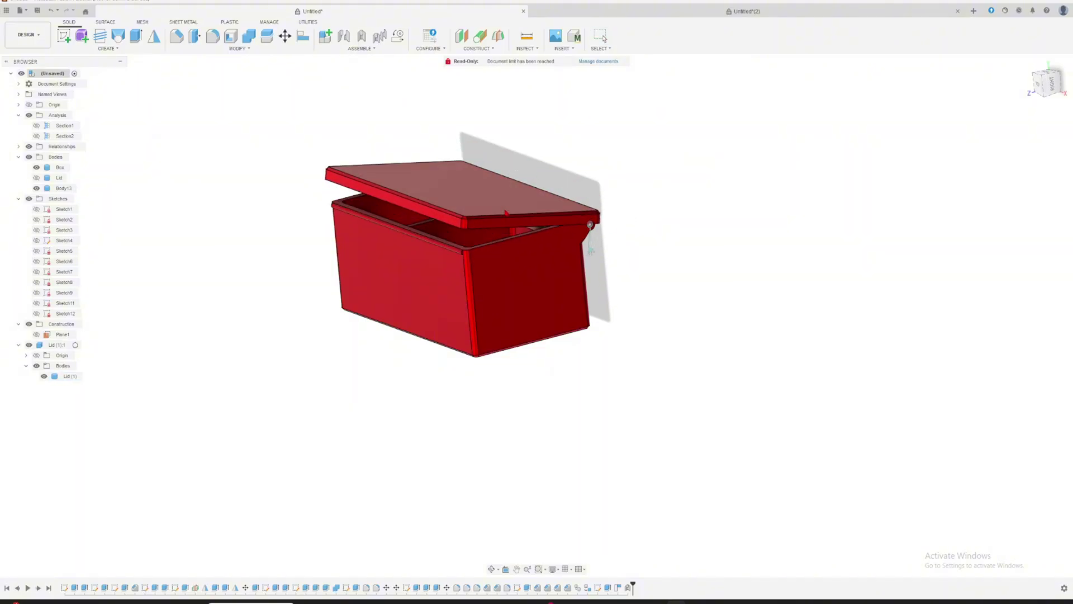
pyautogui.moveTo(685, 240); pyautogui.dragTo(695, 287, button='middle')
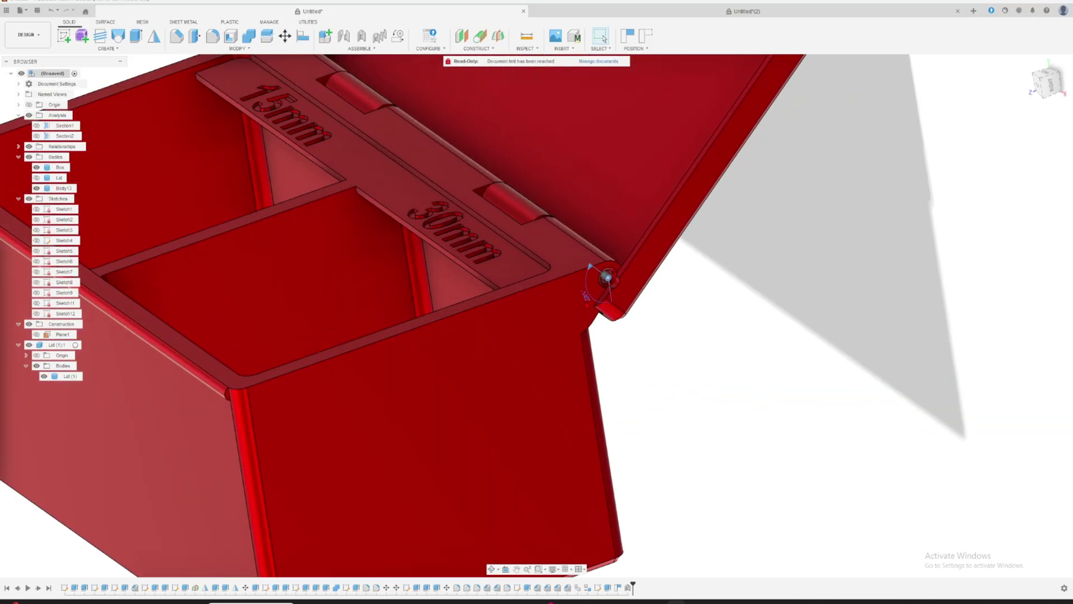
pyautogui.click(611, 271)
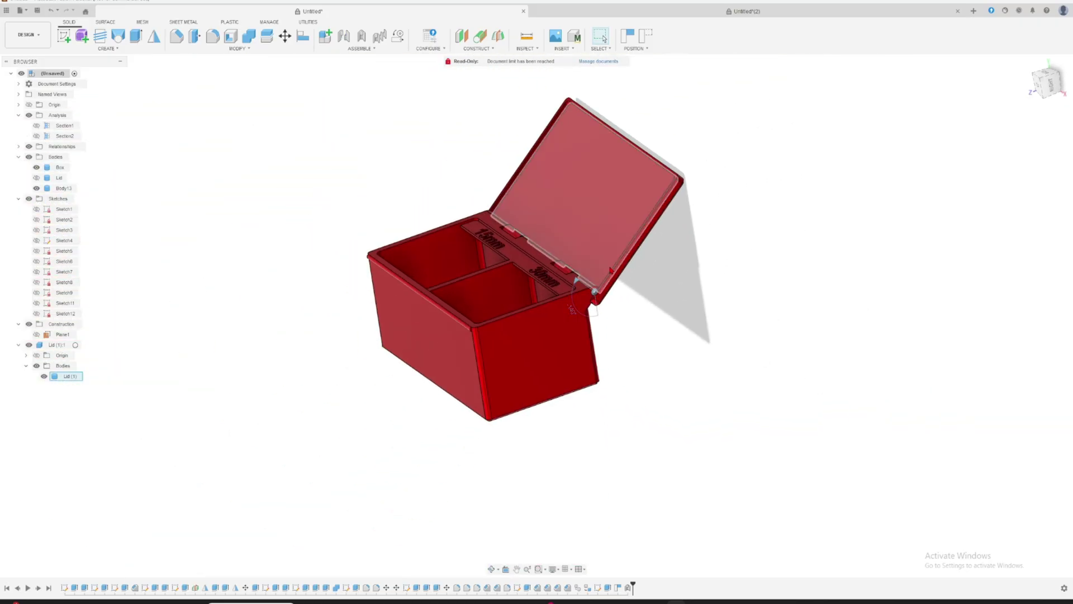